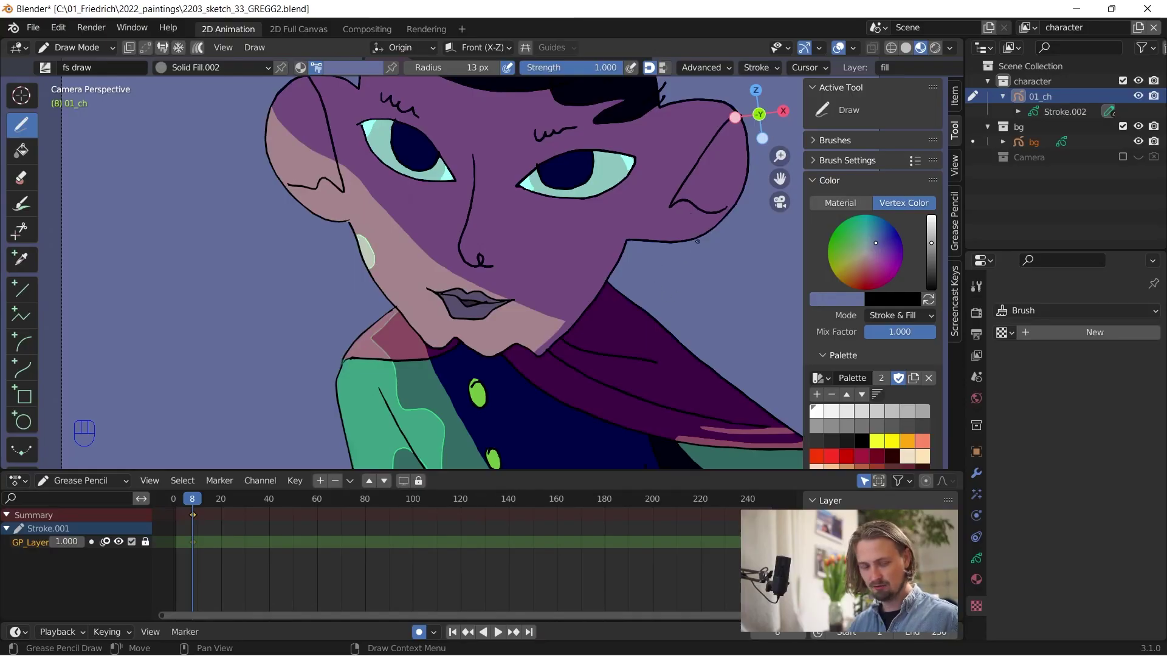
- Add a new brush texture, Texture.004, in the Texture properties and switch its type to Noise
scroll(698, 241, up, 8)
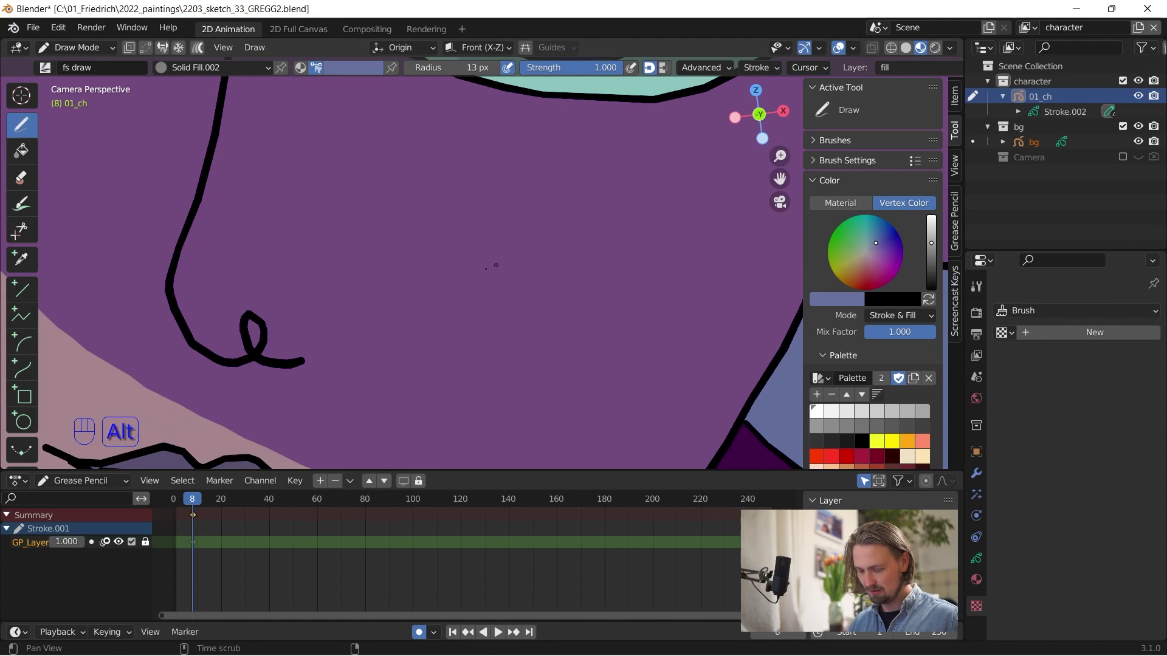
scroll(496, 265, down, 2)
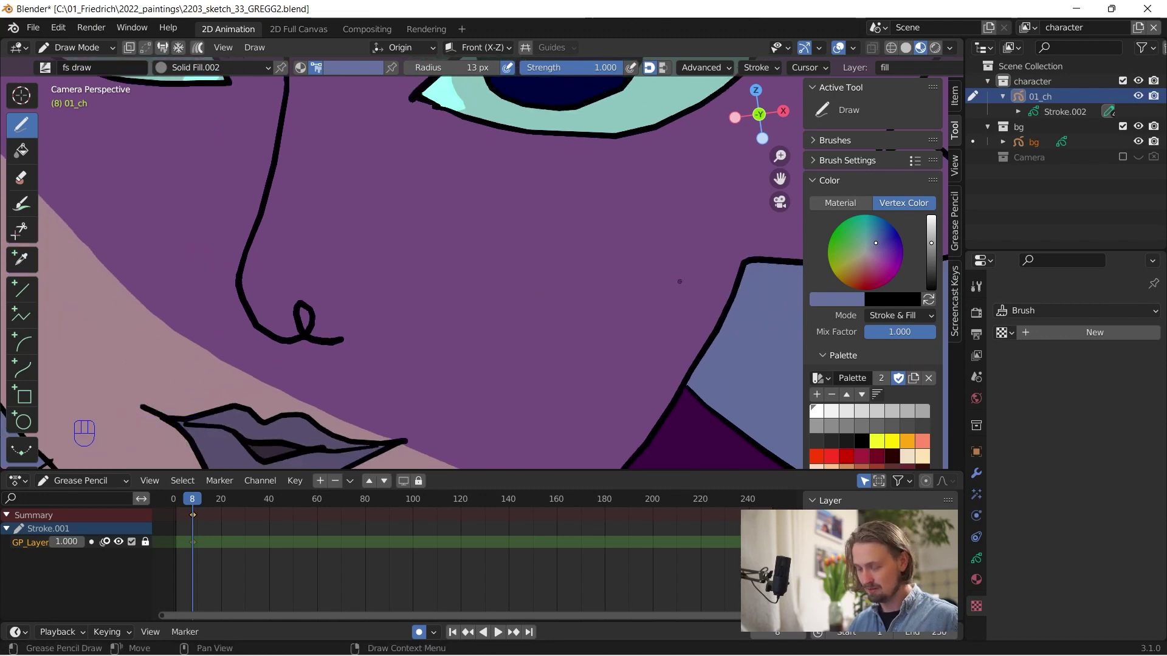
scroll(679, 282, down, 6)
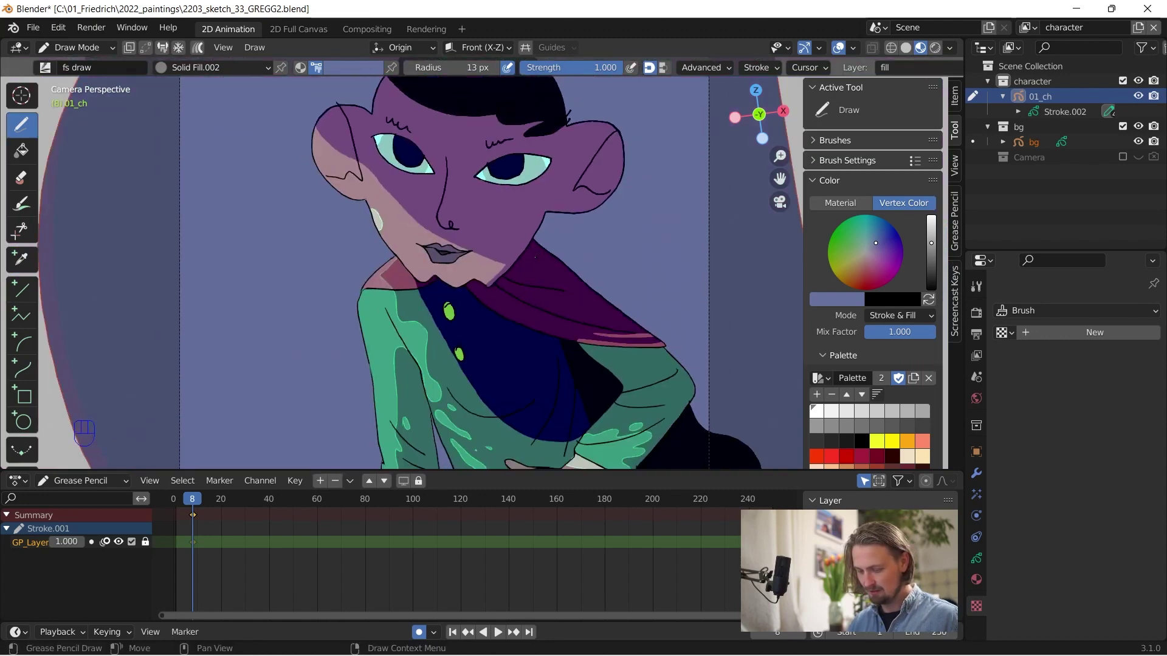
scroll(534, 257, down, 2)
drag(660, 471, 661, 554)
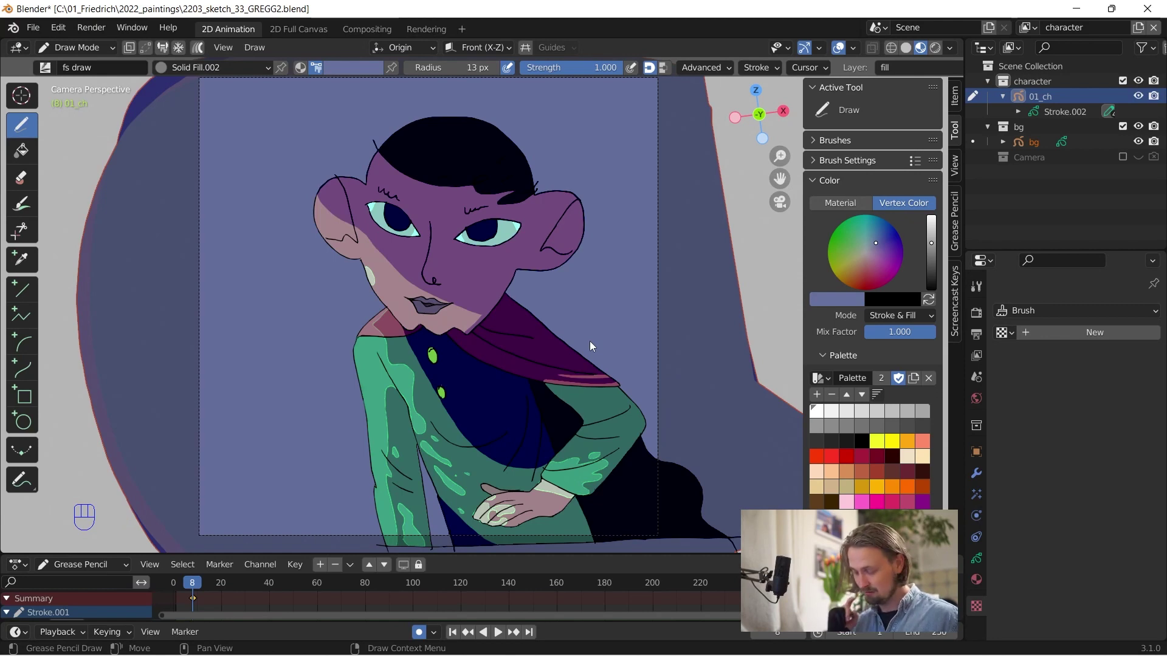
alt+drag(742, 398, 723, 363)
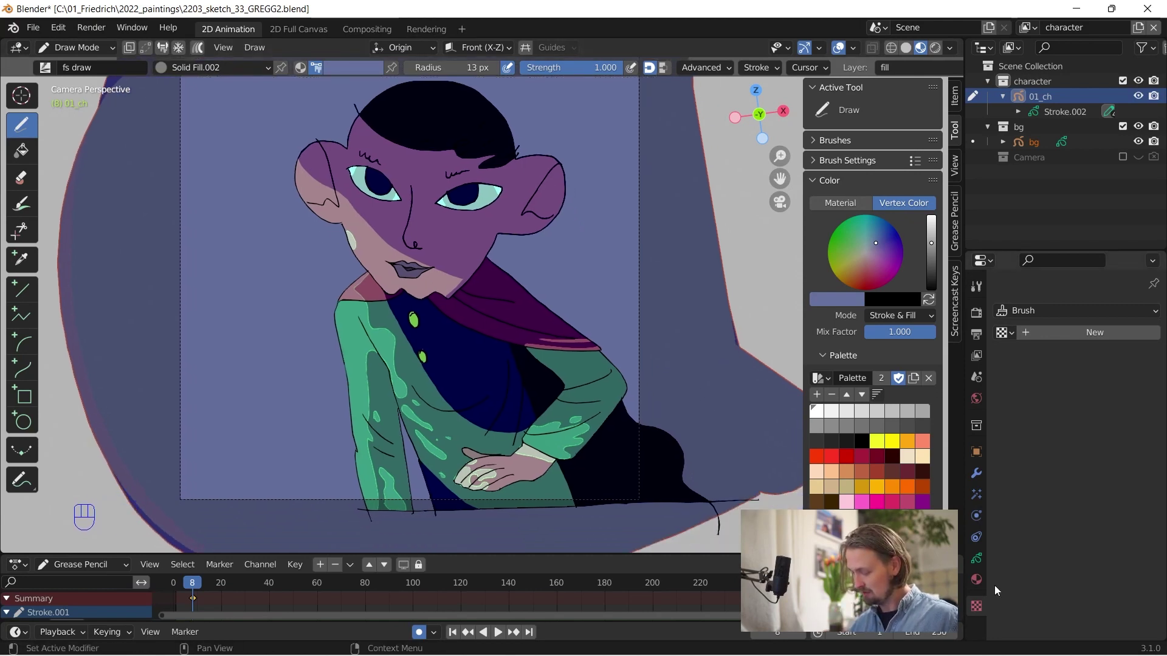
click(977, 580)
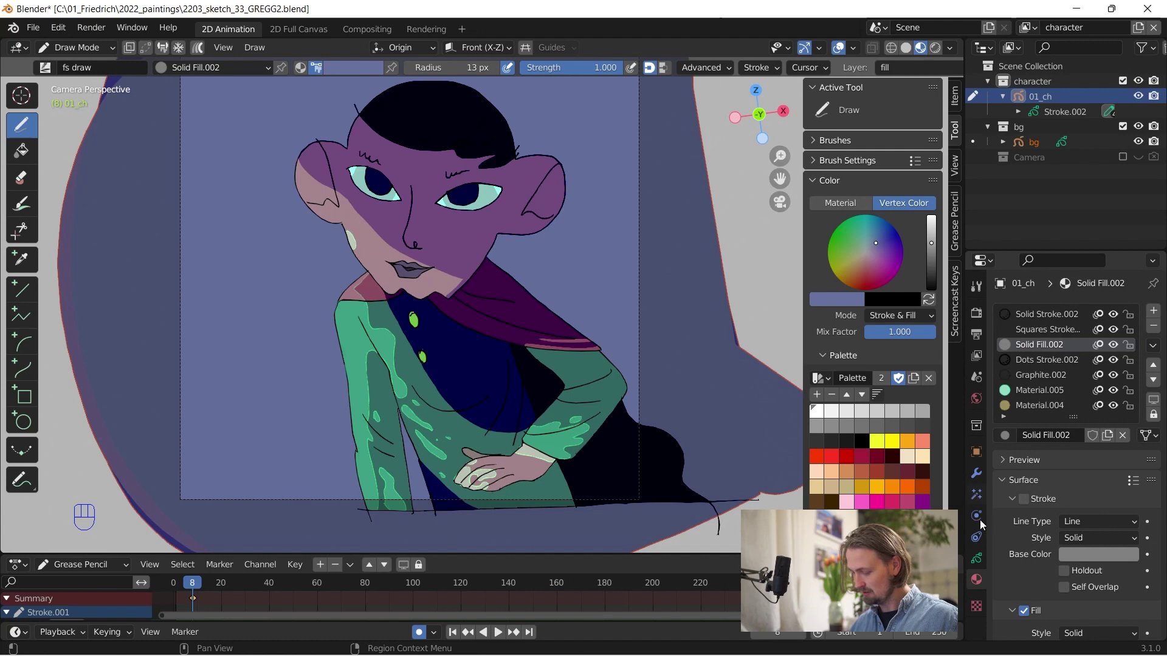
click(976, 606)
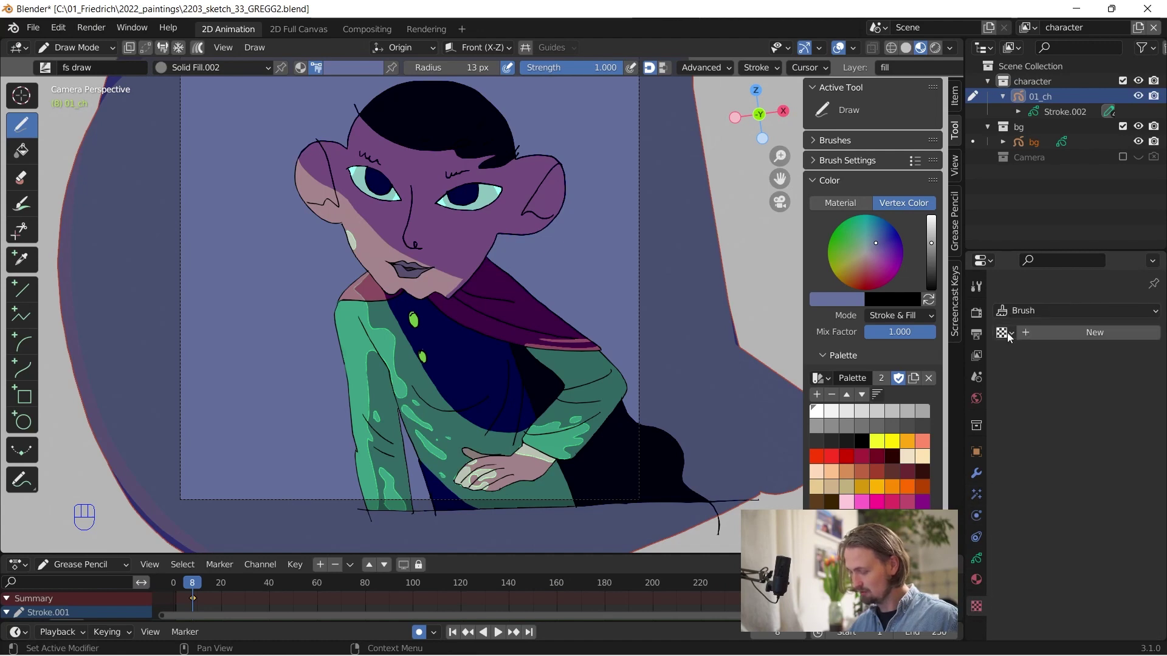
click(1082, 332)
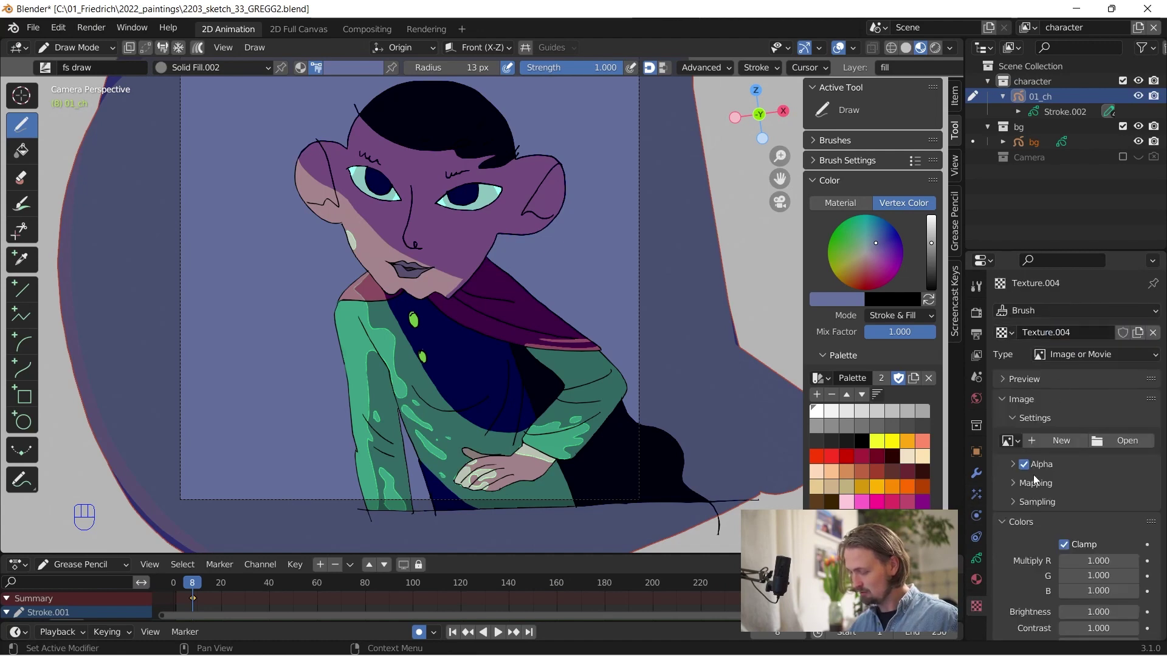
click(1142, 356)
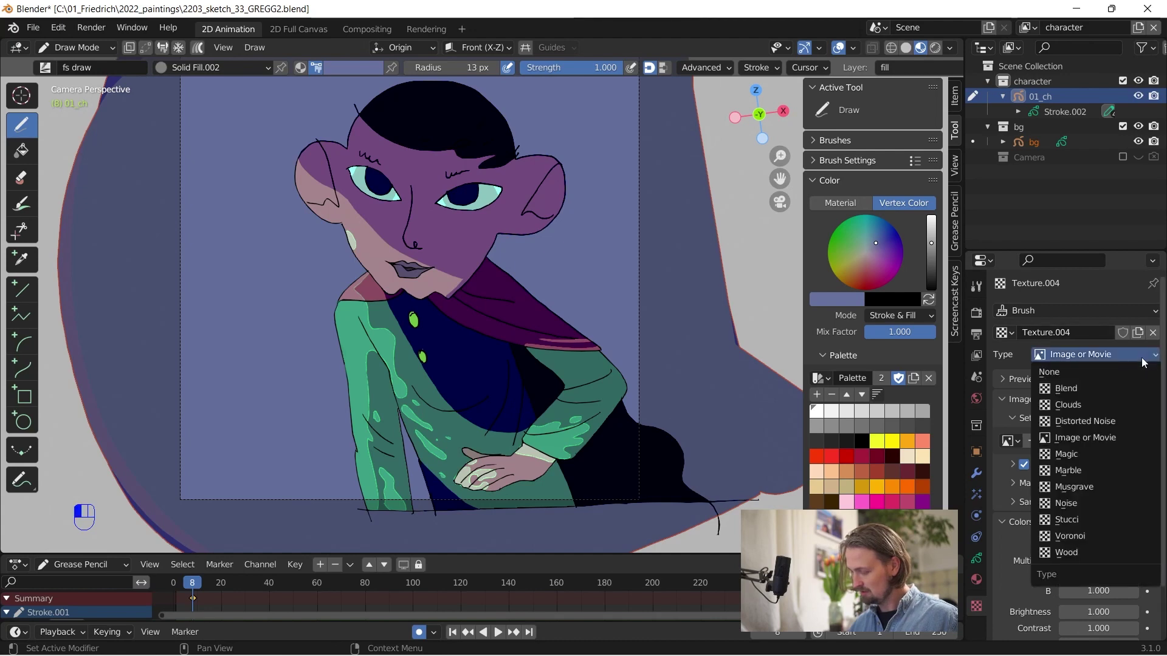
click(1085, 502)
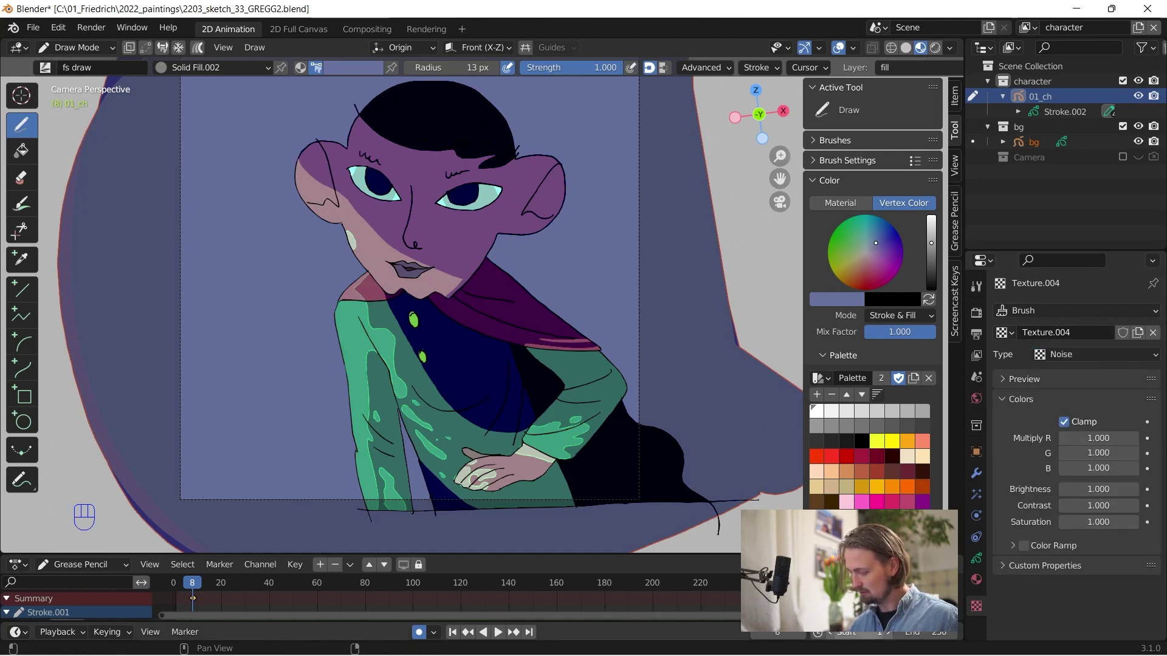
shift+middle_drag(556, 181, 559, 200)
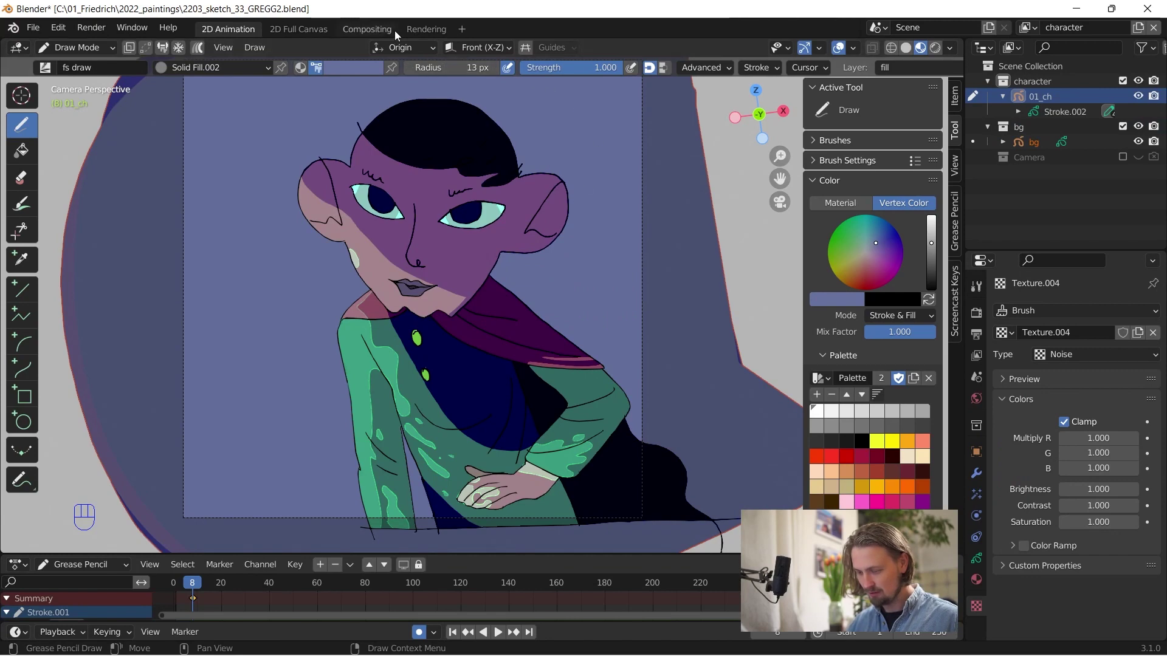
- Switch to Compositing, test-render, and link the Render Layers Image output to the Composite Image input
click(378, 28)
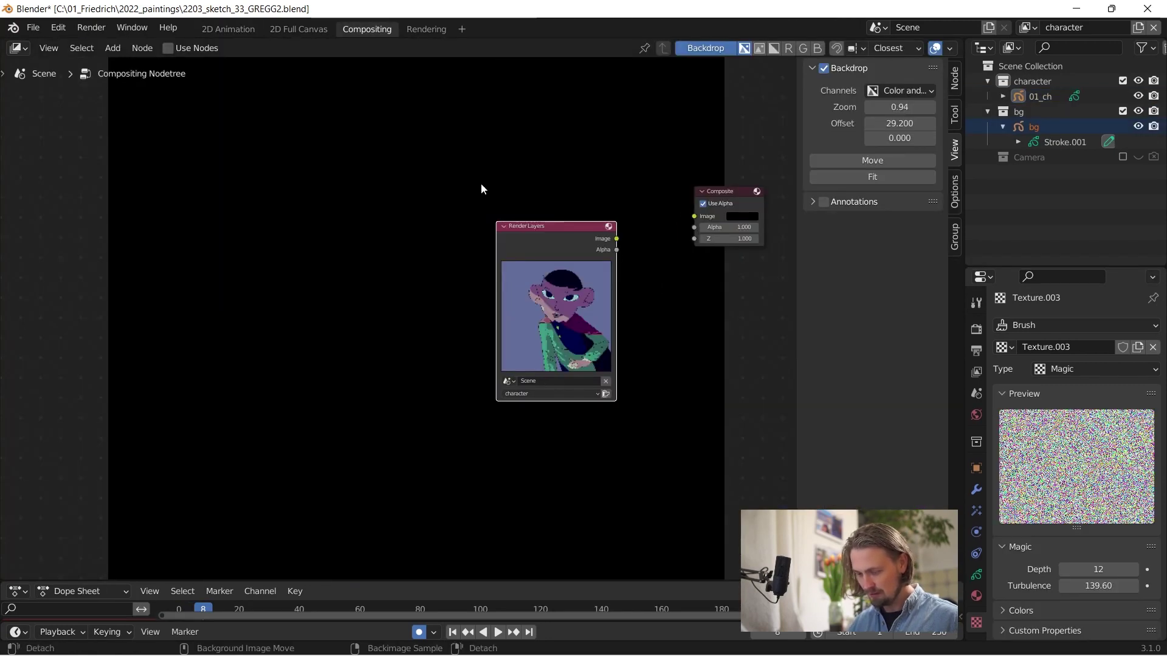
middle_drag(646, 281, 521, 245)
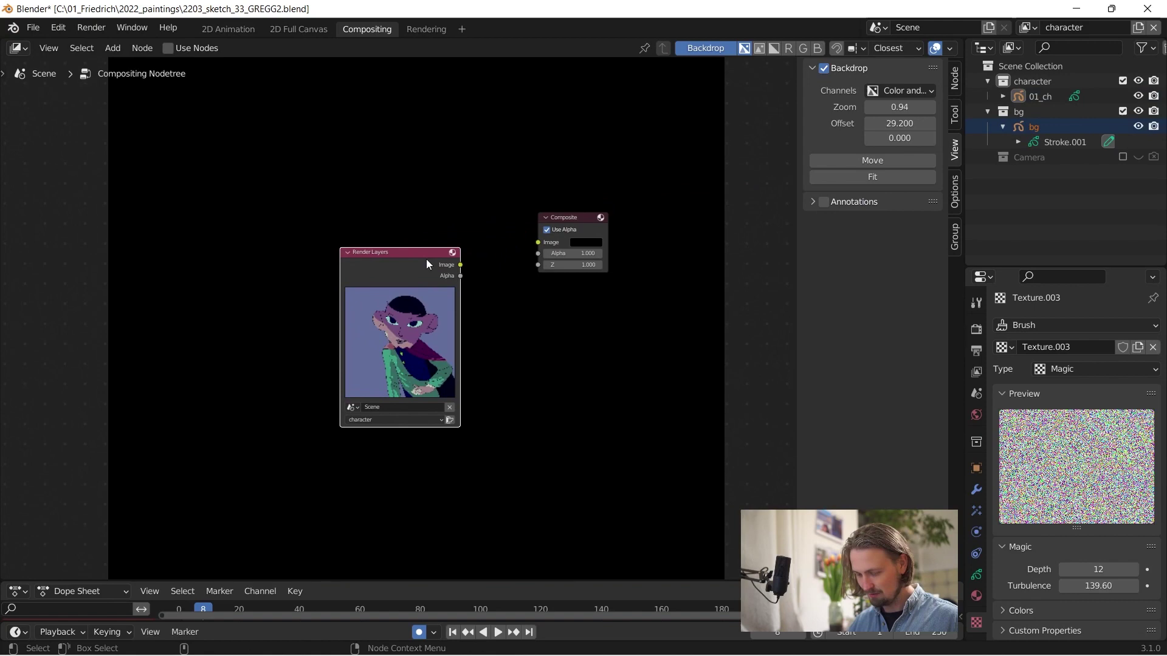
click(450, 421)
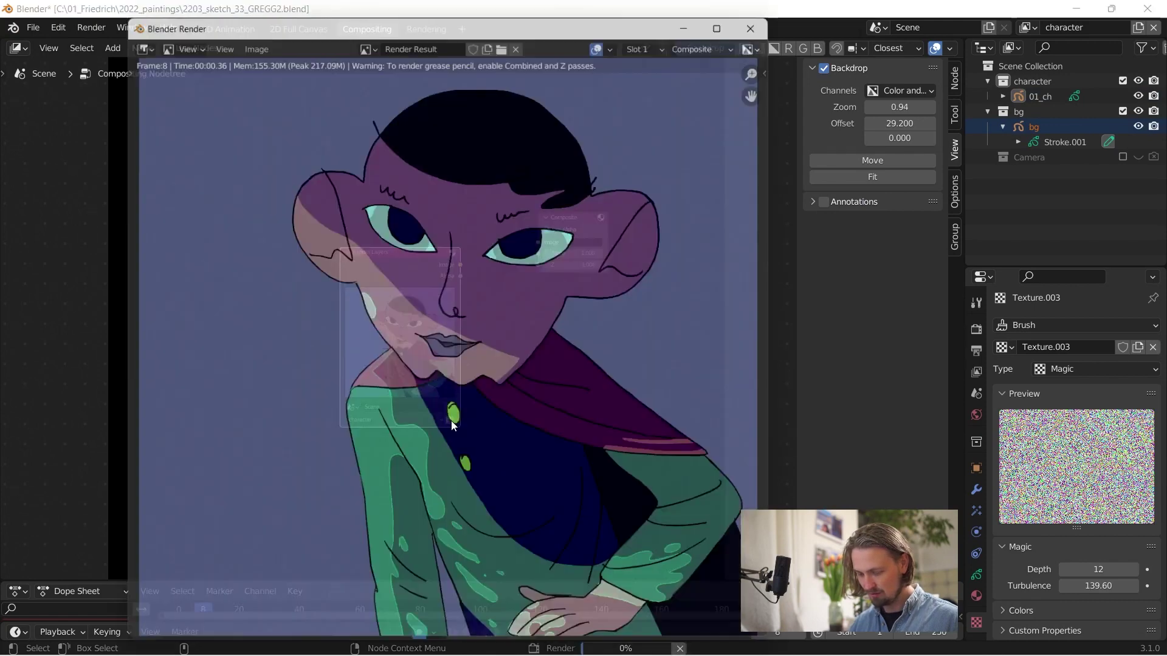
click(772, 12)
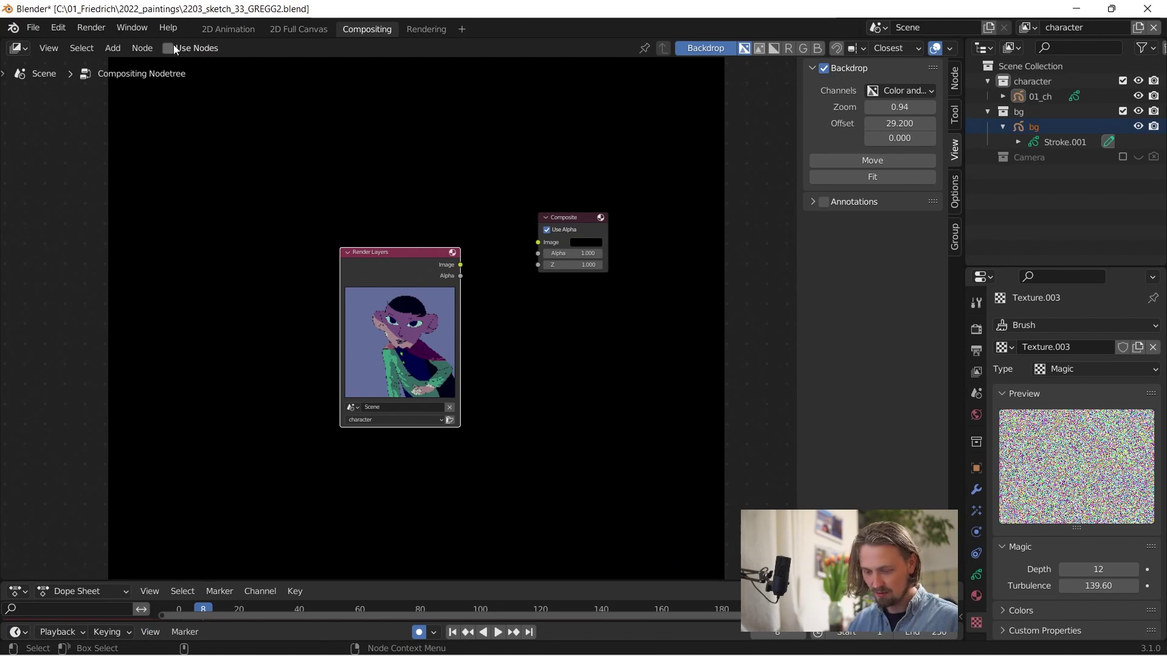
key(ctrl+z)
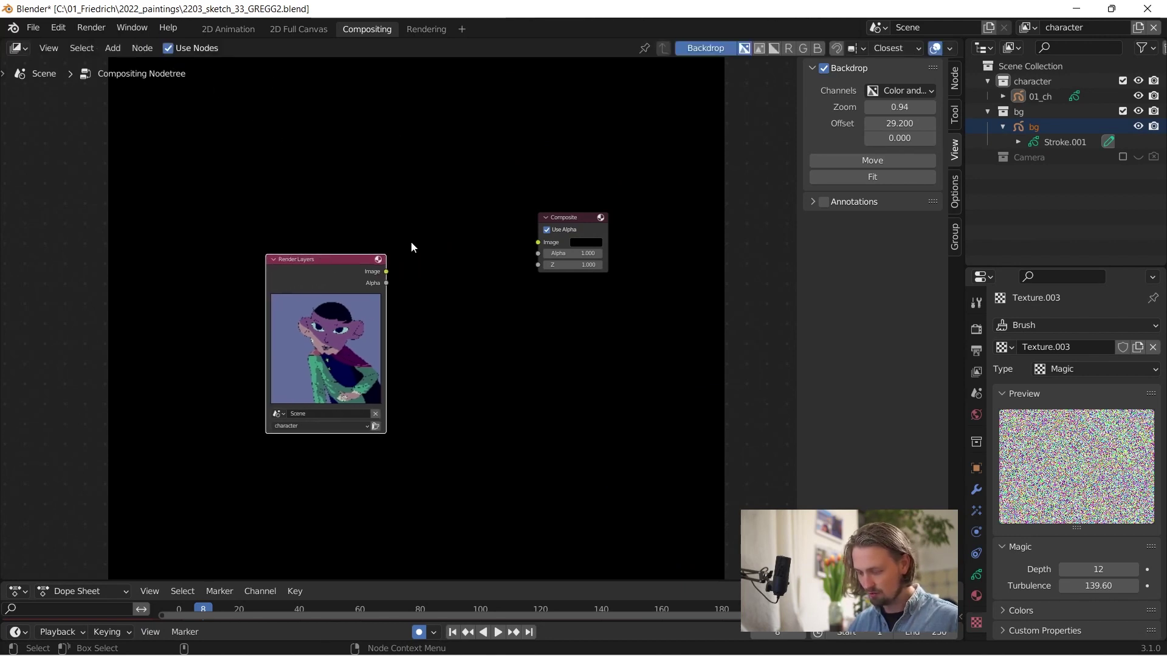
drag(567, 216, 605, 229)
drag(386, 272, 578, 258)
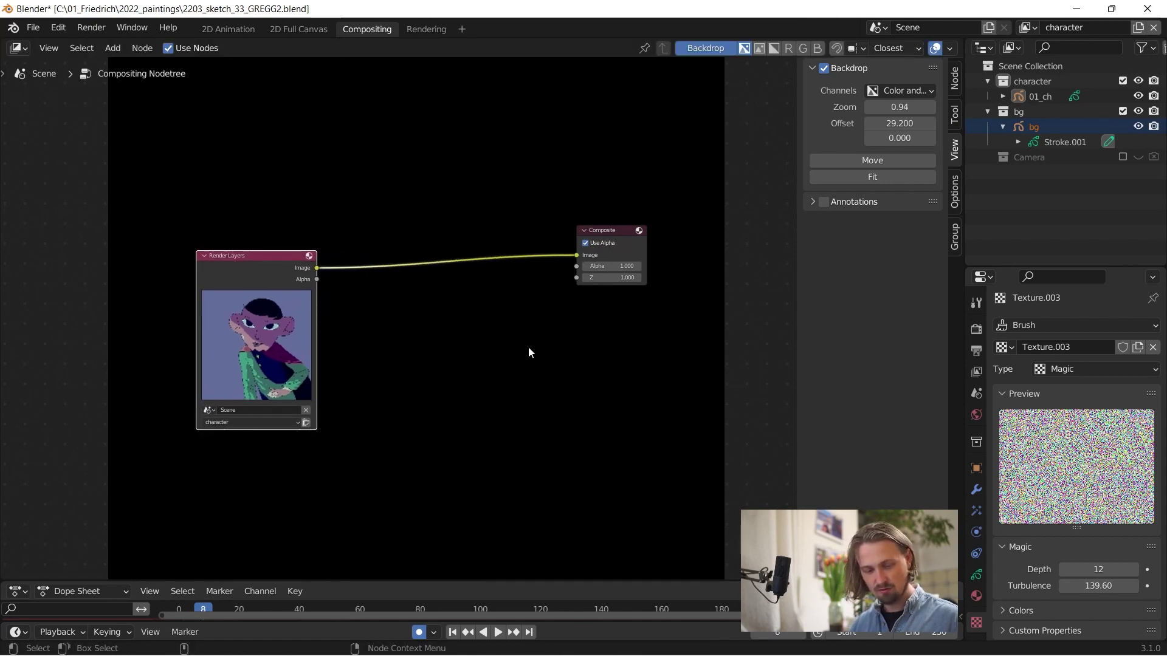
- Add a Viewer node below the Composite node and feed it the Render Layers Image
key(shift+a)
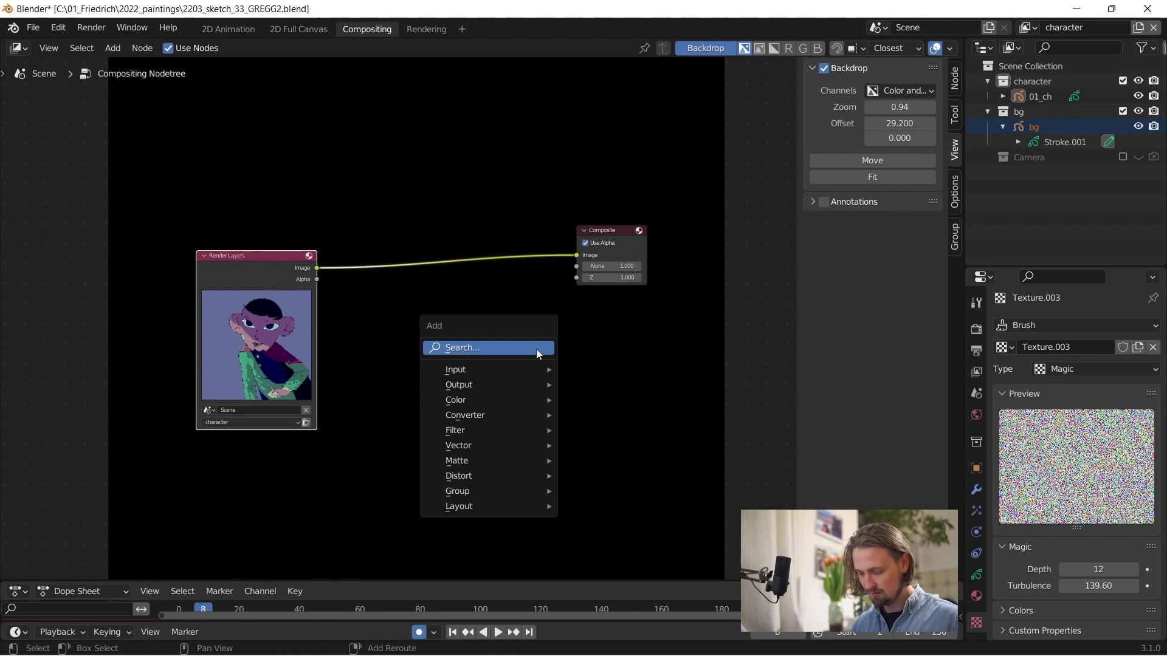
text(AAAAAAAAAA)
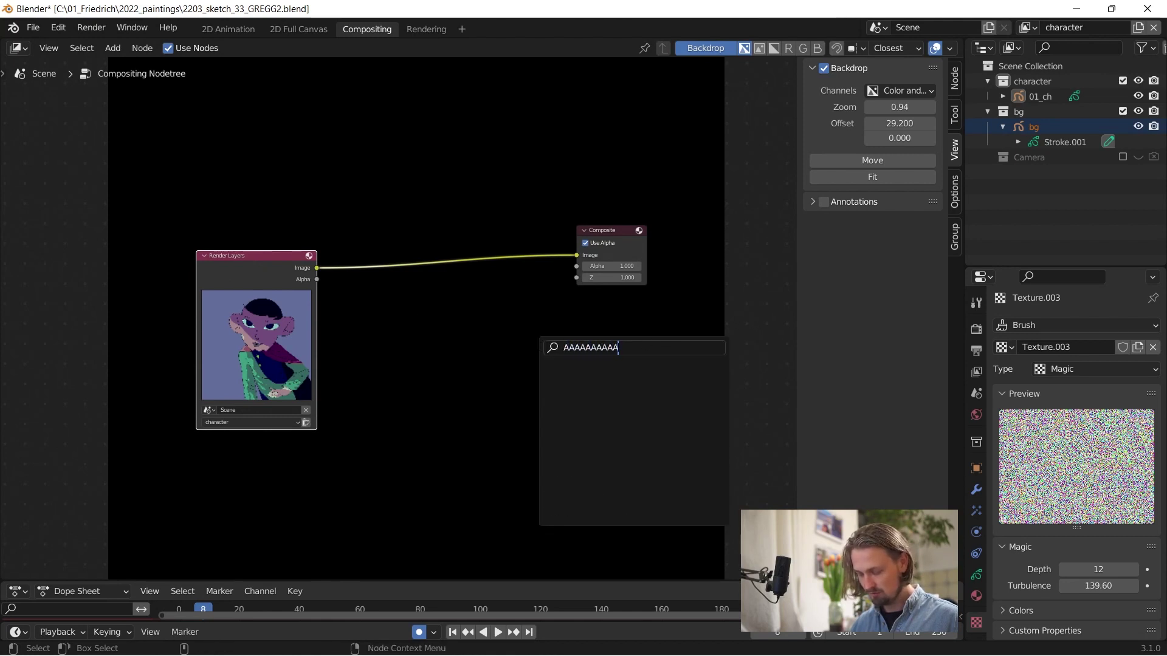
text(viwer)
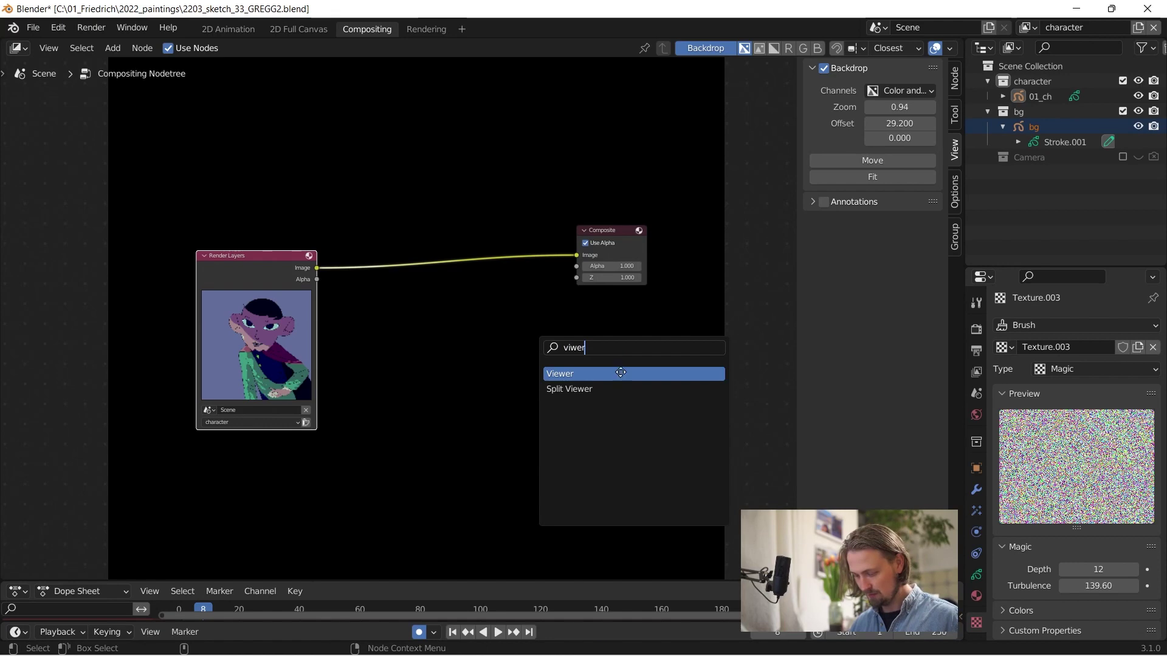
click(621, 372)
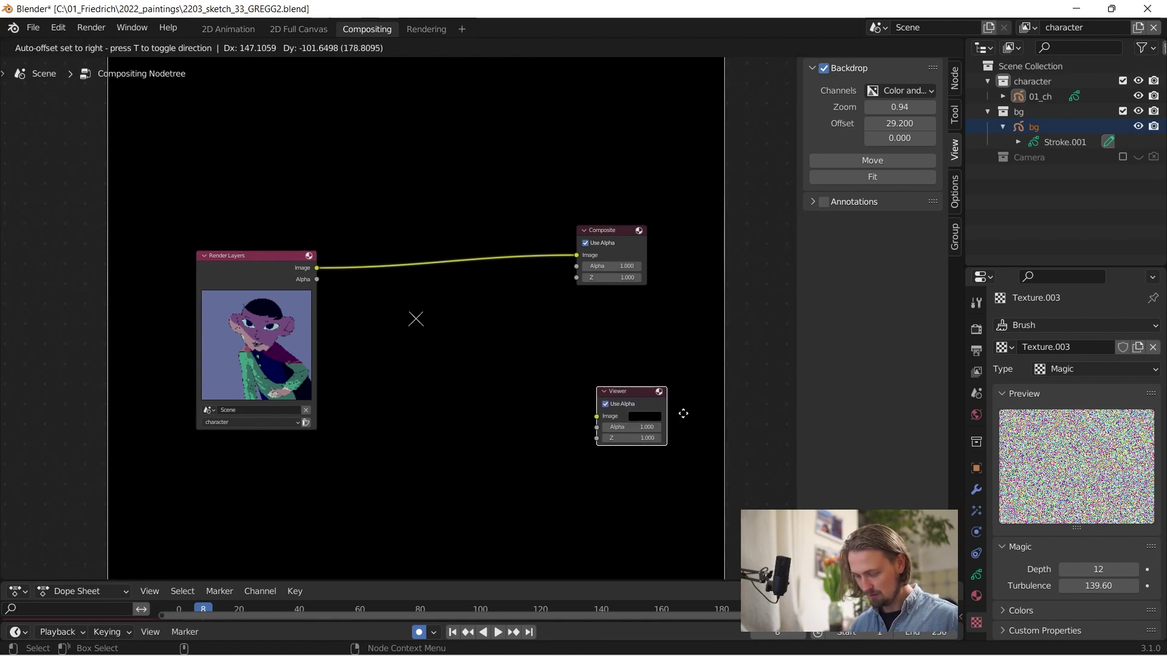
click(736, 412)
drag(652, 419, 315, 269)
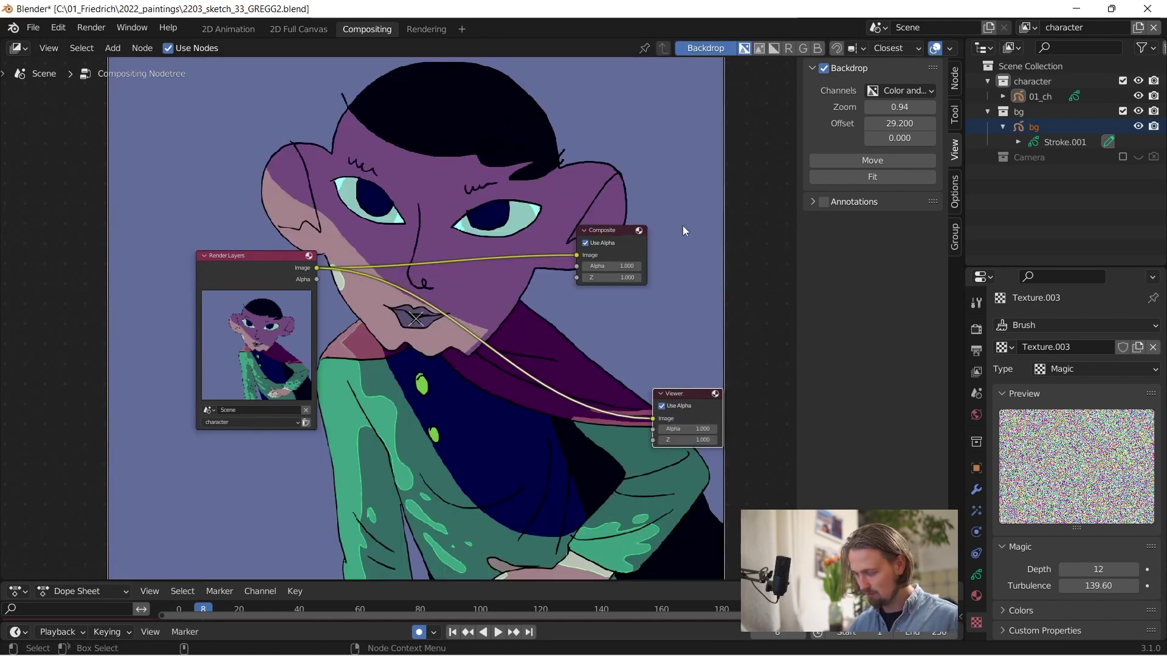
- Move the Composite node clear of the character and shrink the backdrop preview to 0.76
drag(424, 317, 406, 298)
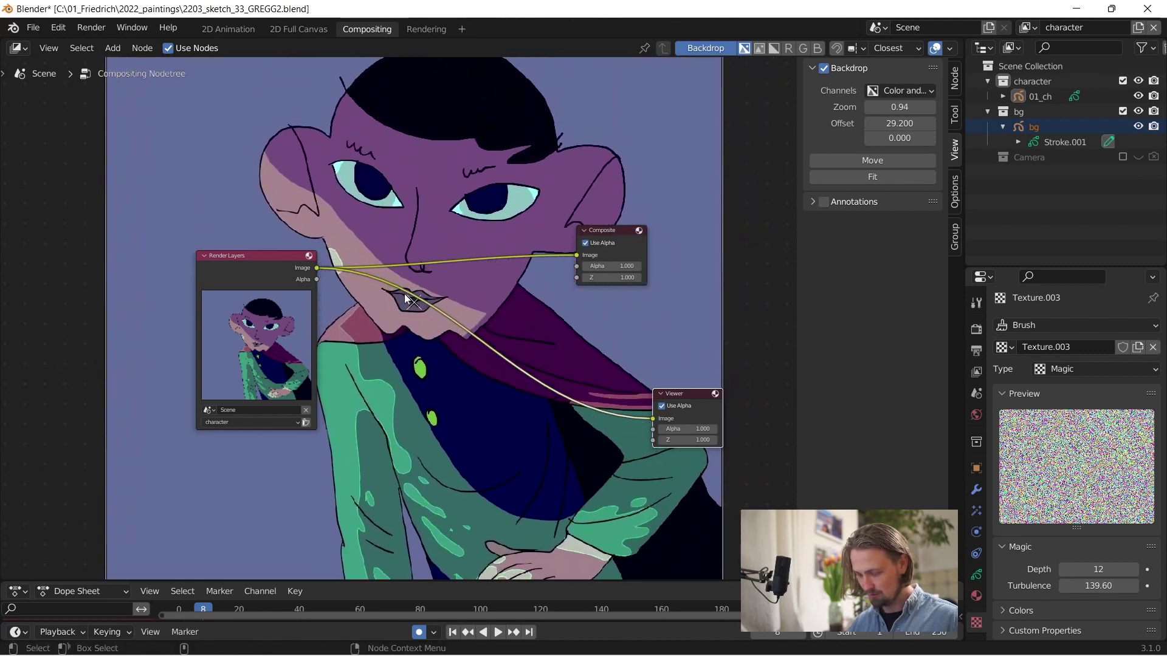
drag(612, 231, 687, 228)
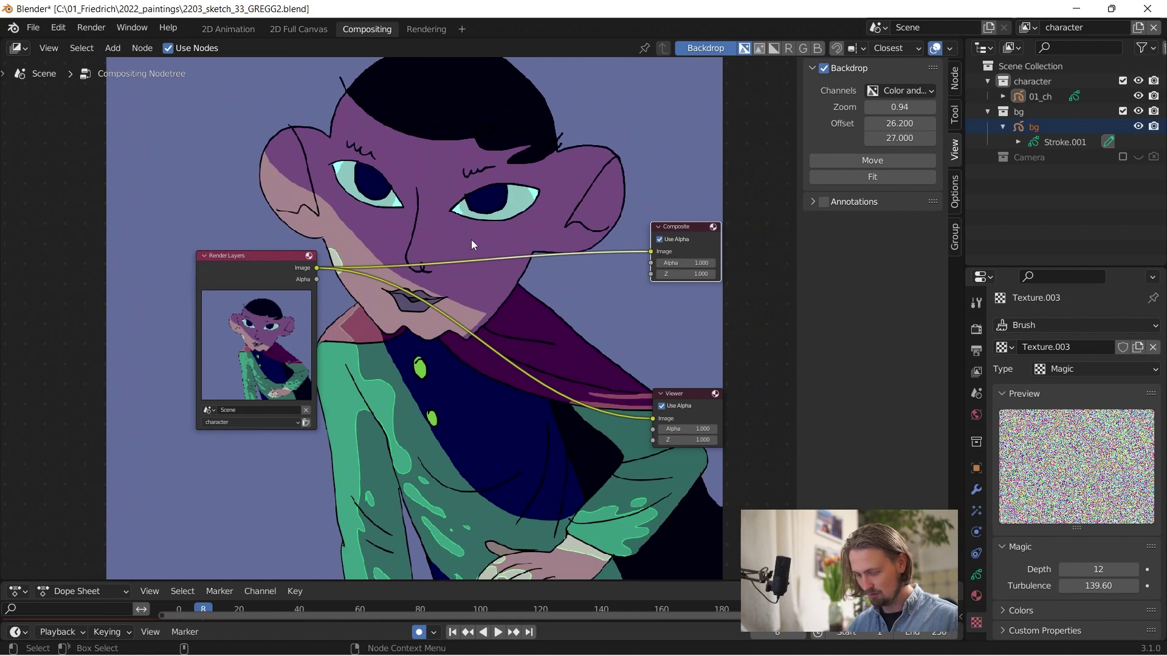
mouse_move(899, 110)
mouse_down()
mouse_move(851, 110)
mouse_move(917, 107)
mouse_up()
- Add a Texture input node above Render Layers and assign it Texture.004
key(shift+a)
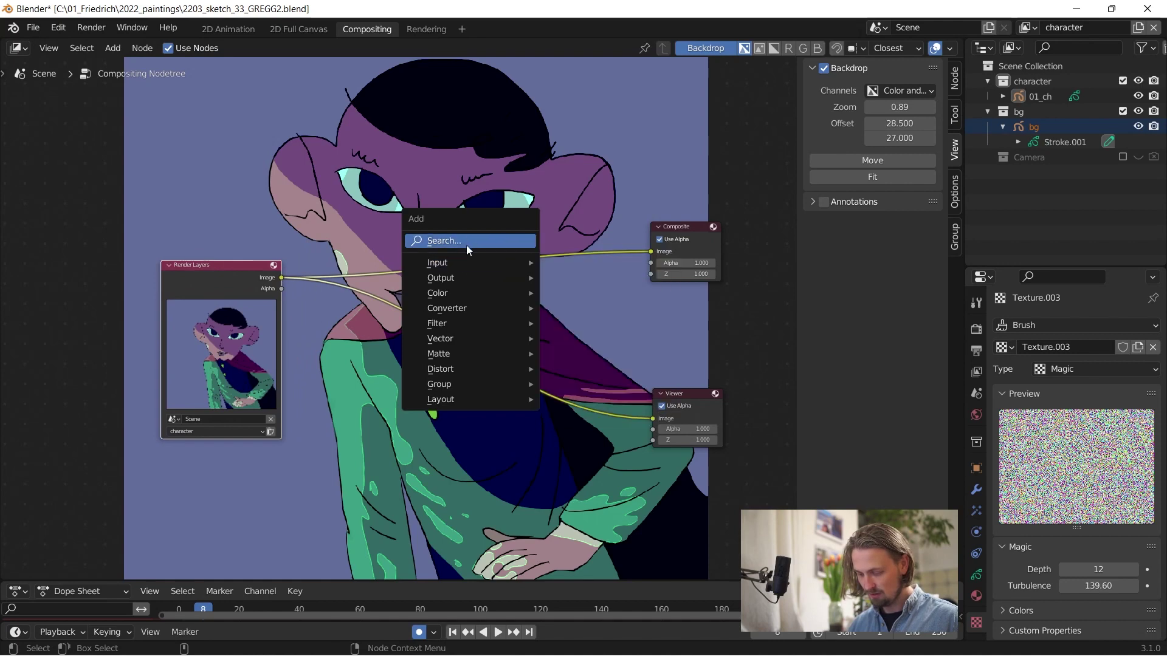
mouse_move(463, 262)
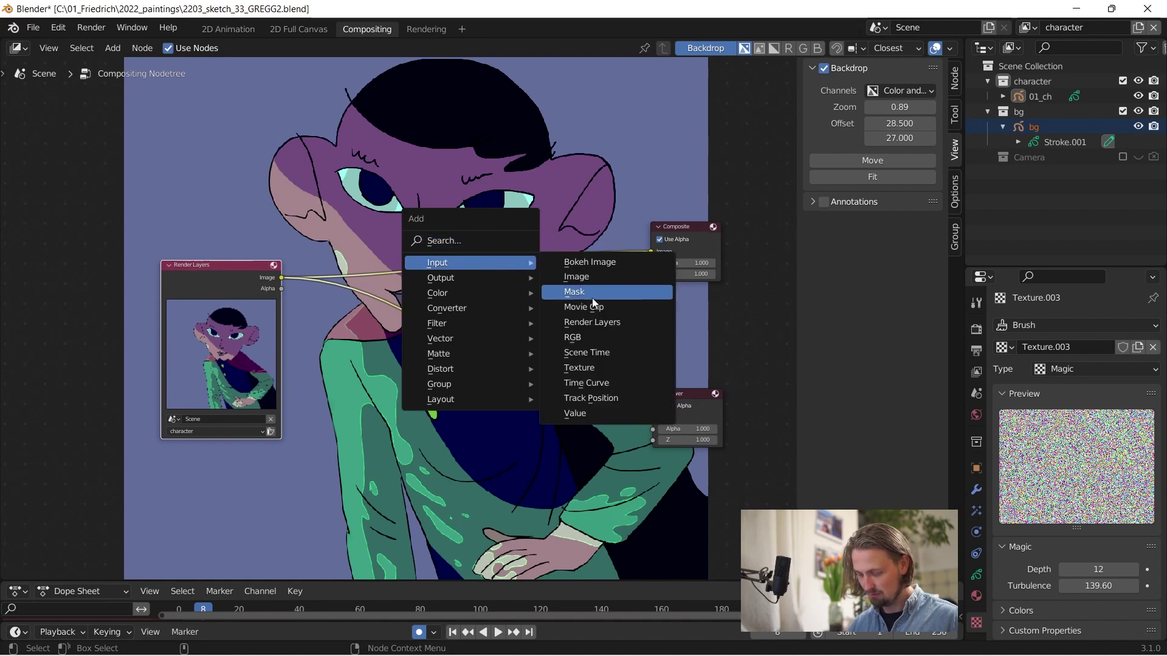
click(598, 367)
click(177, 125)
click(253, 268)
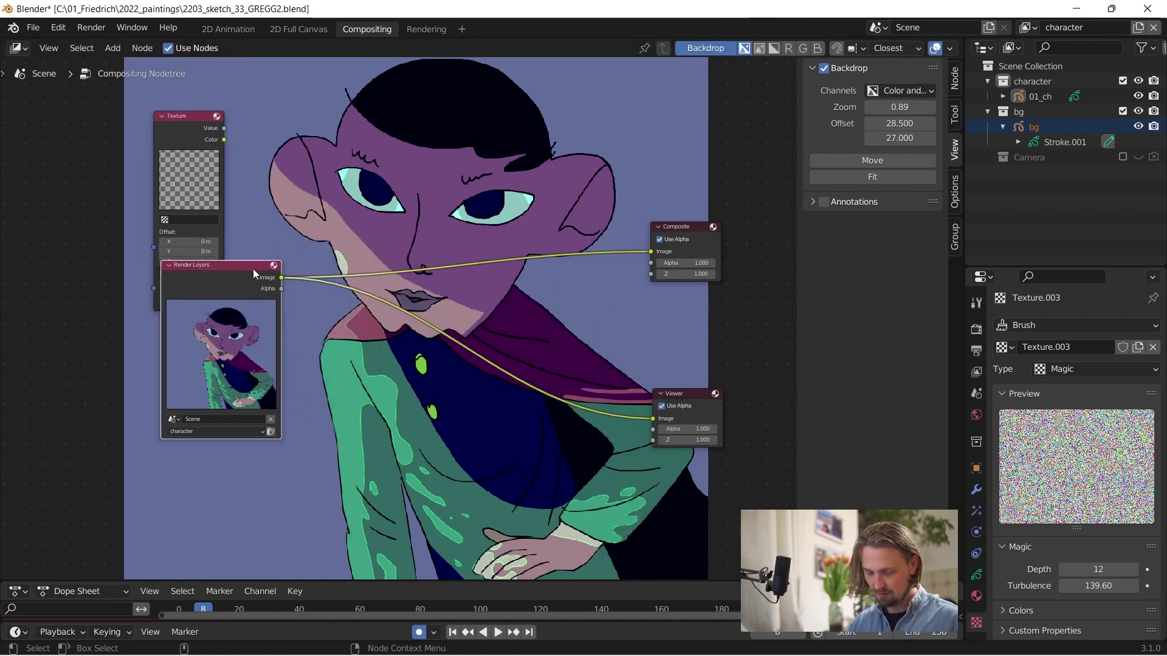
drag(253, 269, 237, 339)
click(164, 219)
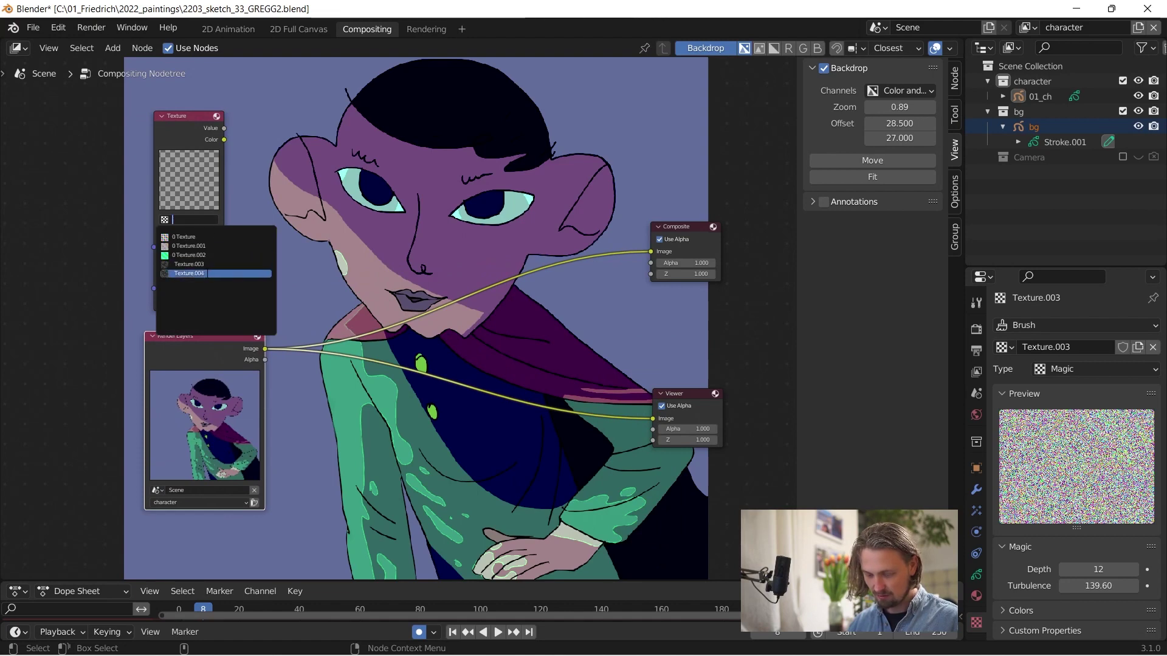
click(189, 273)
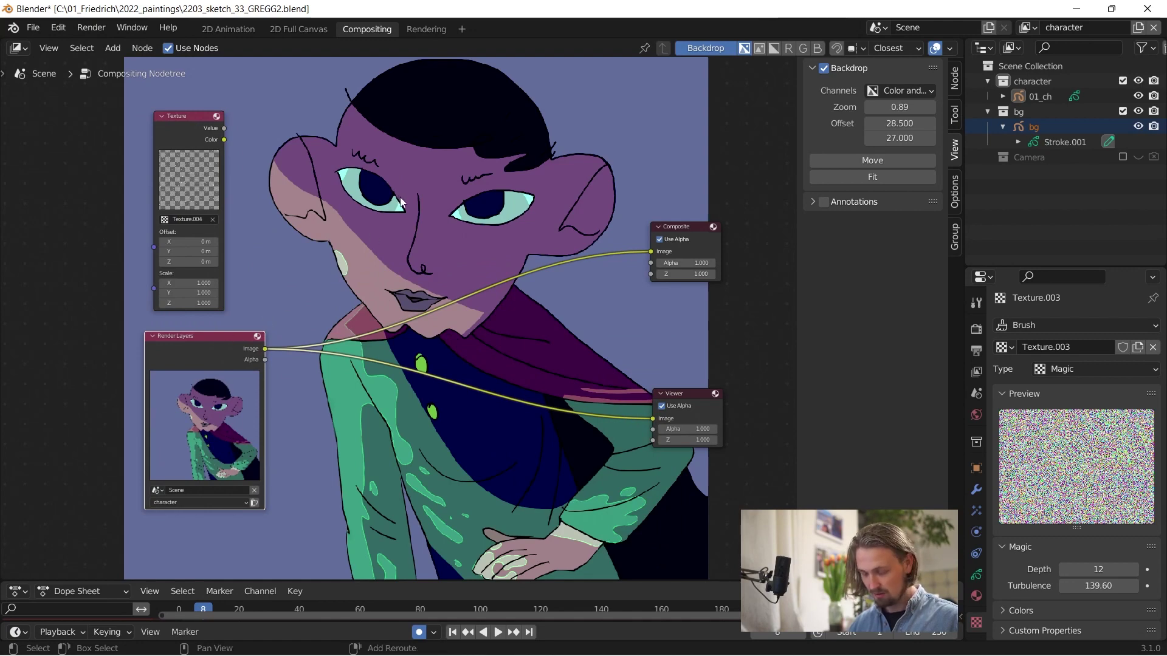
- Add a Mix node combining texture Color with the render Image, outputting to Composite and Viewer
key(shift+a)
mouse_move(401, 199)
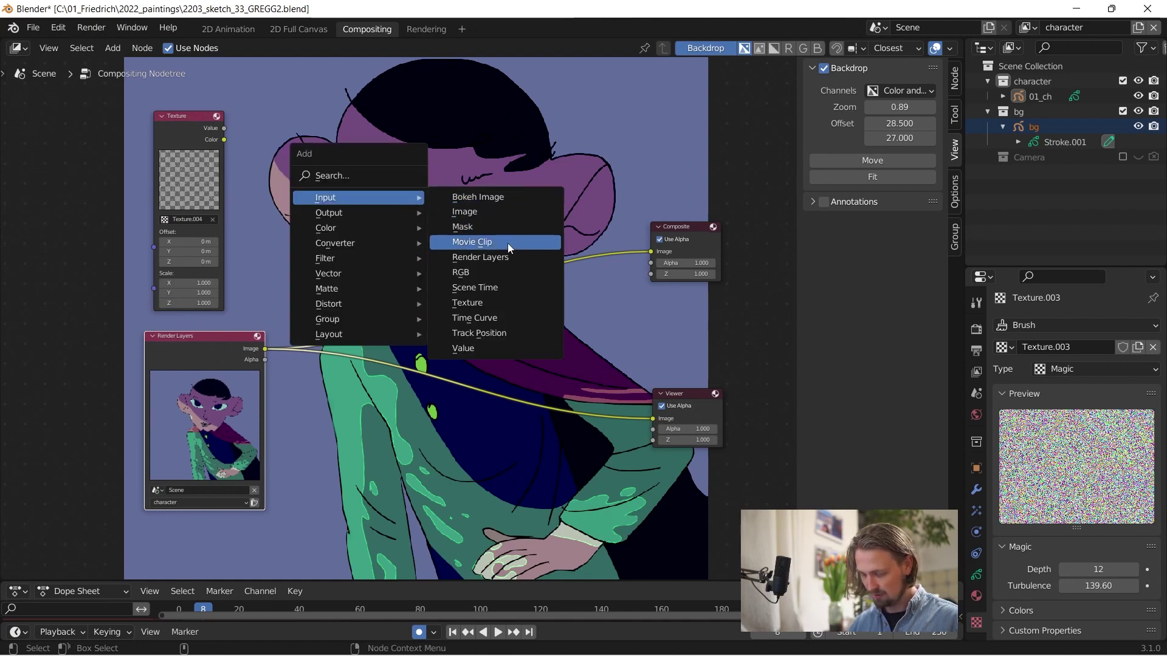
click(356, 173)
text(mi)
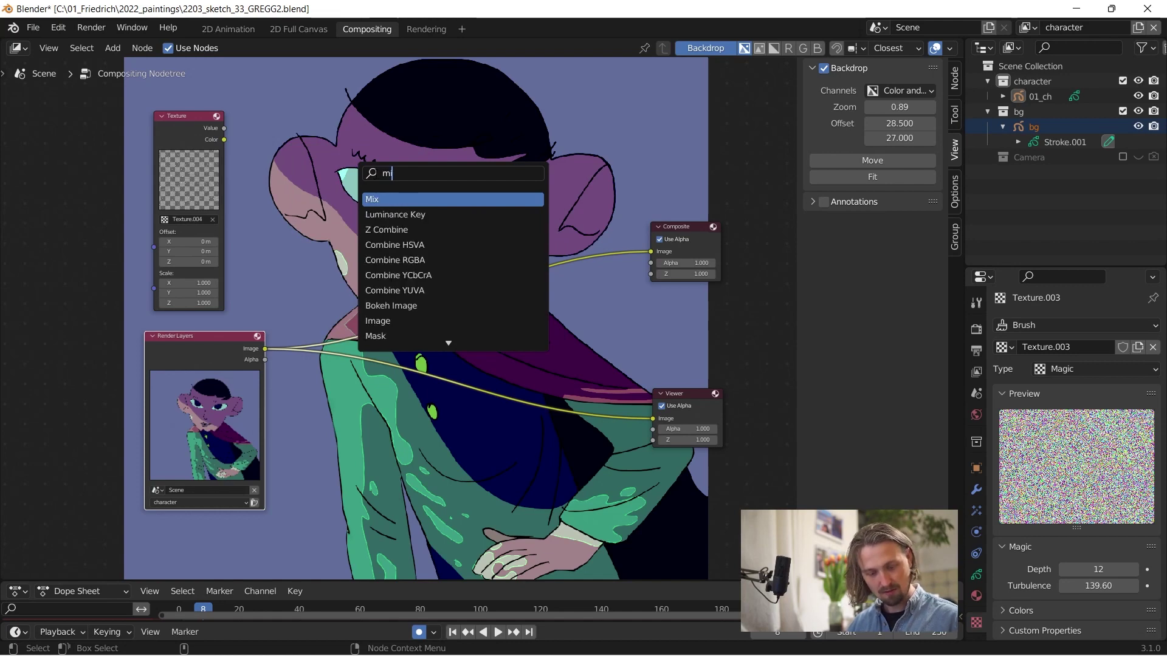
text(x)
click(401, 198)
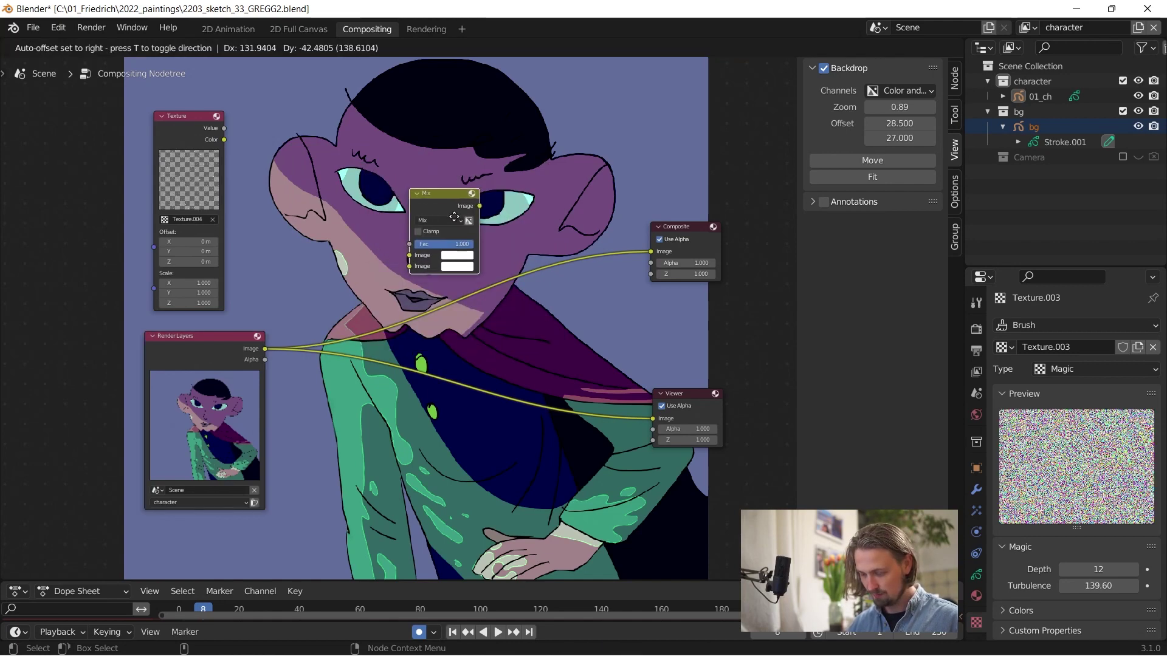
drag(225, 140, 398, 285)
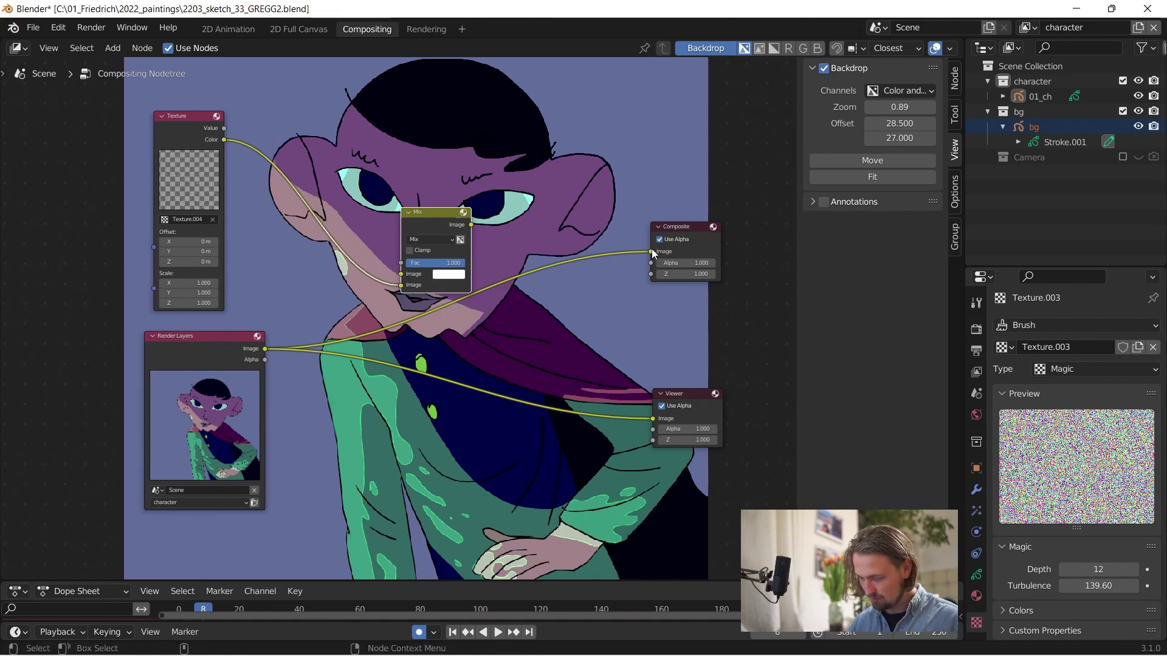
drag(651, 251, 401, 274)
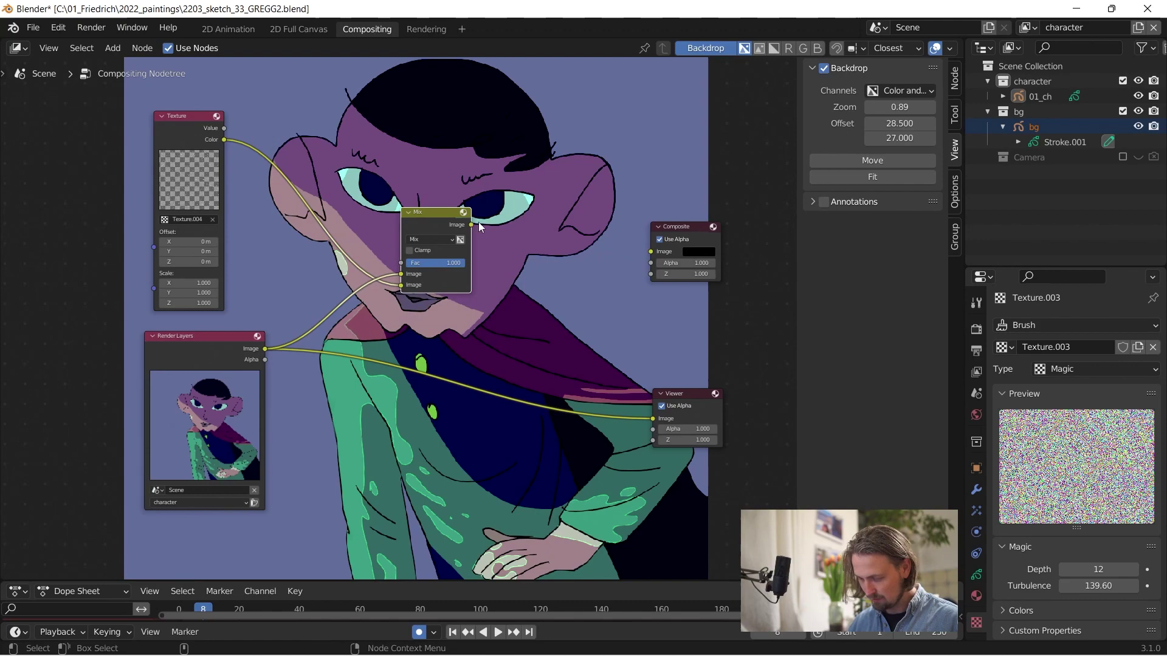
drag(471, 225, 651, 251)
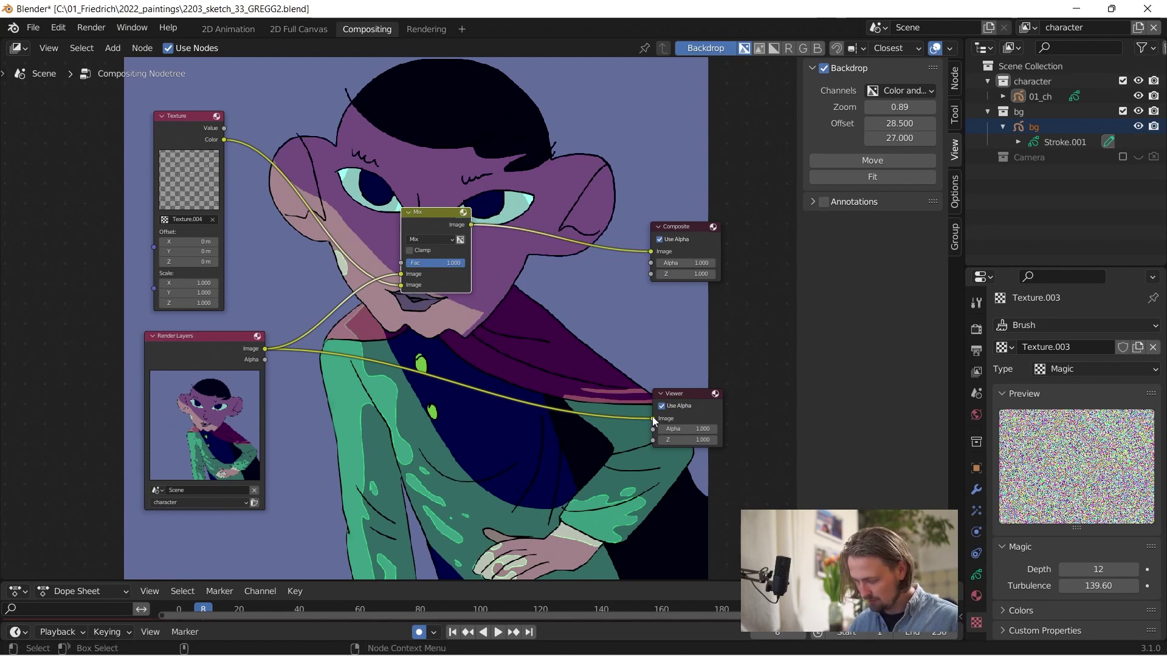
drag(652, 417, 472, 225)
- Set the Mix node to Overlay at Fac 0.253, tidy the nodes, and test-render the grain
click(438, 238)
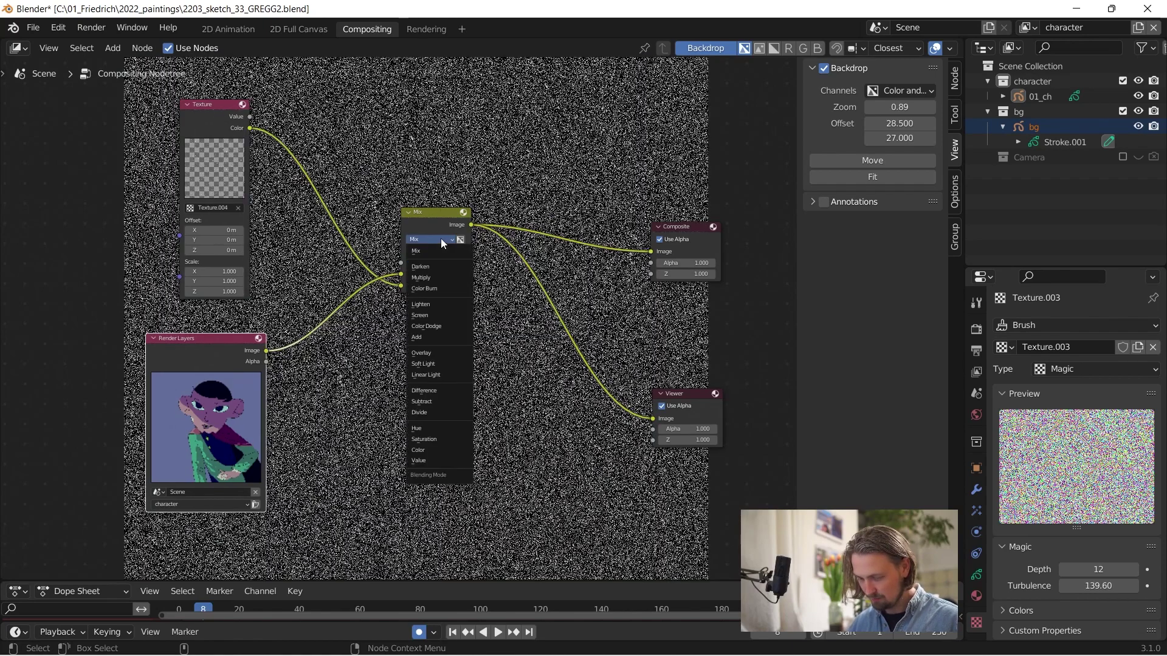
click(438, 354)
drag(449, 263, 401, 274)
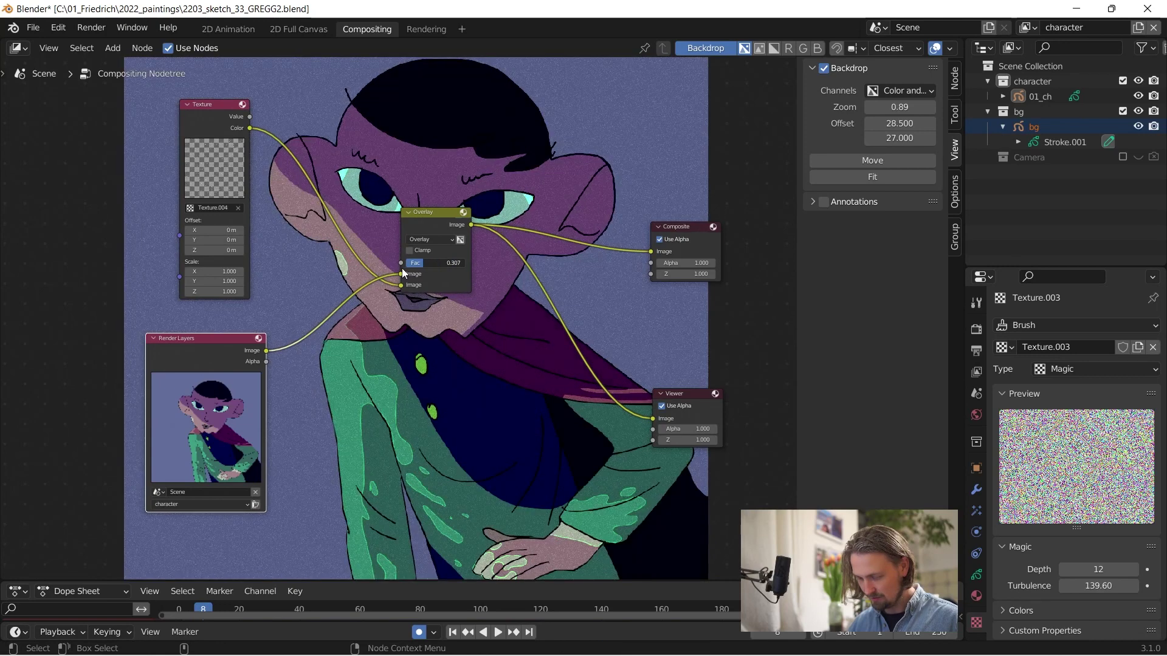
drag(200, 339, 92, 329)
drag(205, 107, 96, 107)
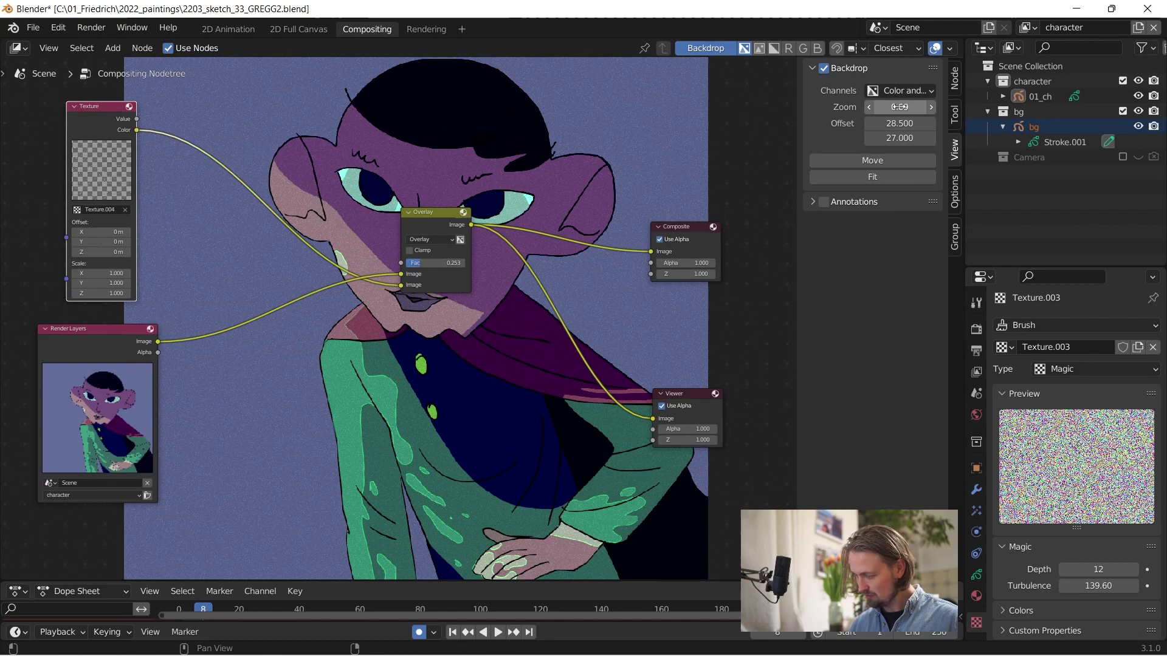
drag(437, 213, 582, 132)
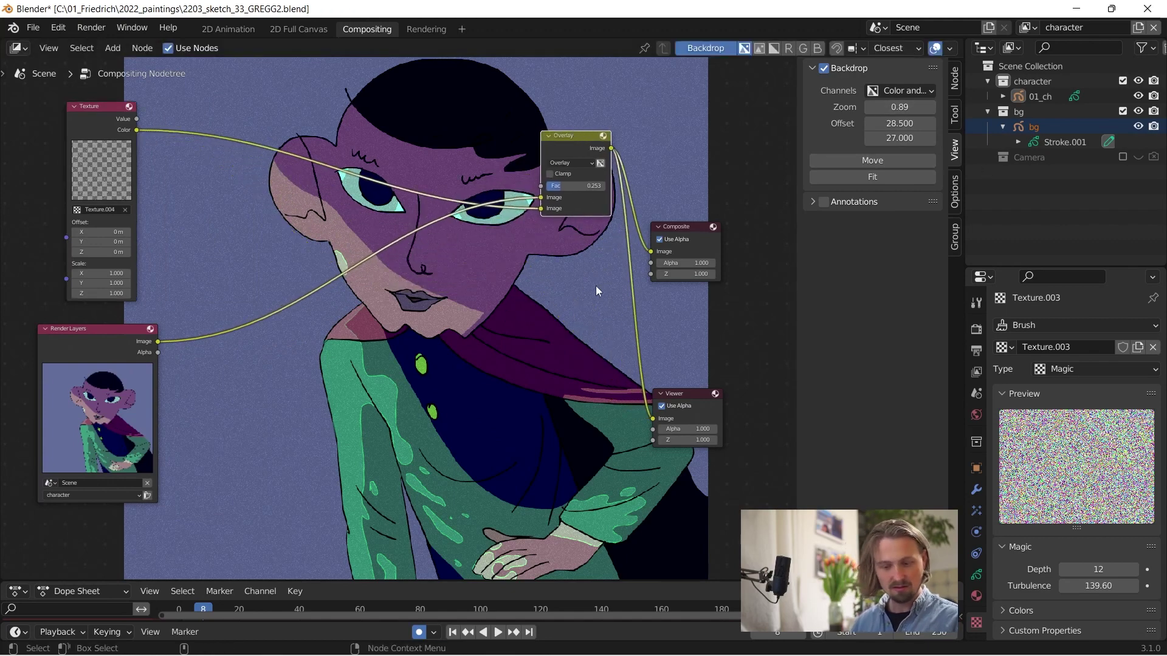
key(F12)
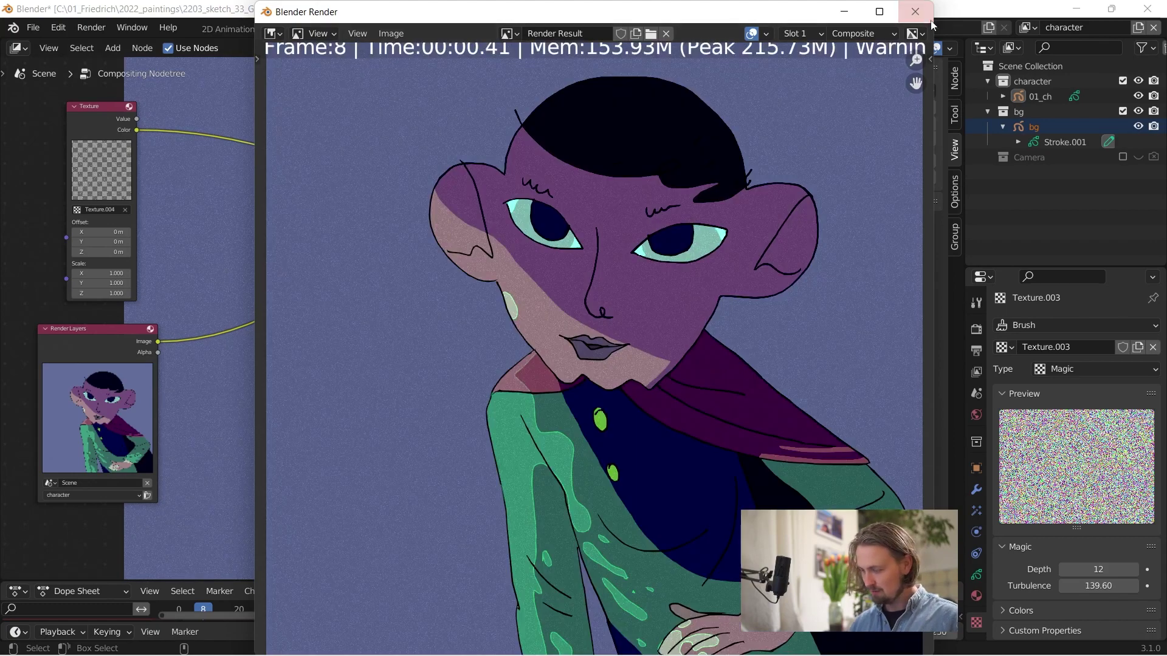
click(925, 20)
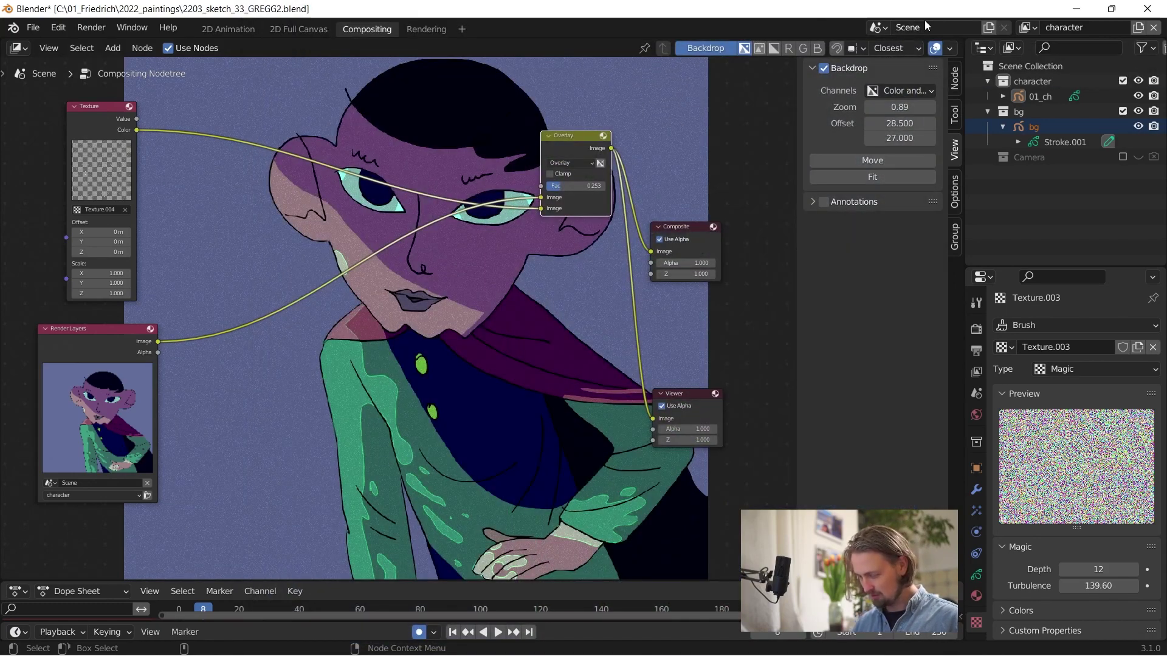
- Change Texture.004 to a Magic texture with Depth 13 and Turbulence 89.60
drag(678, 227, 706, 152)
drag(666, 398, 706, 277)
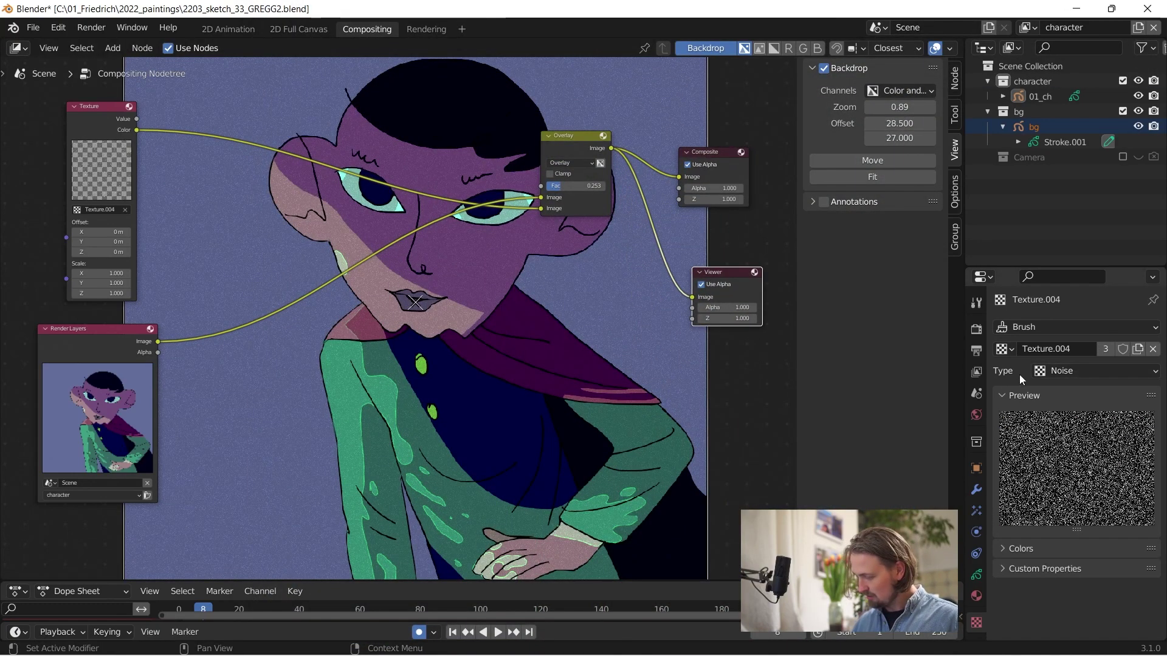
click(1079, 369)
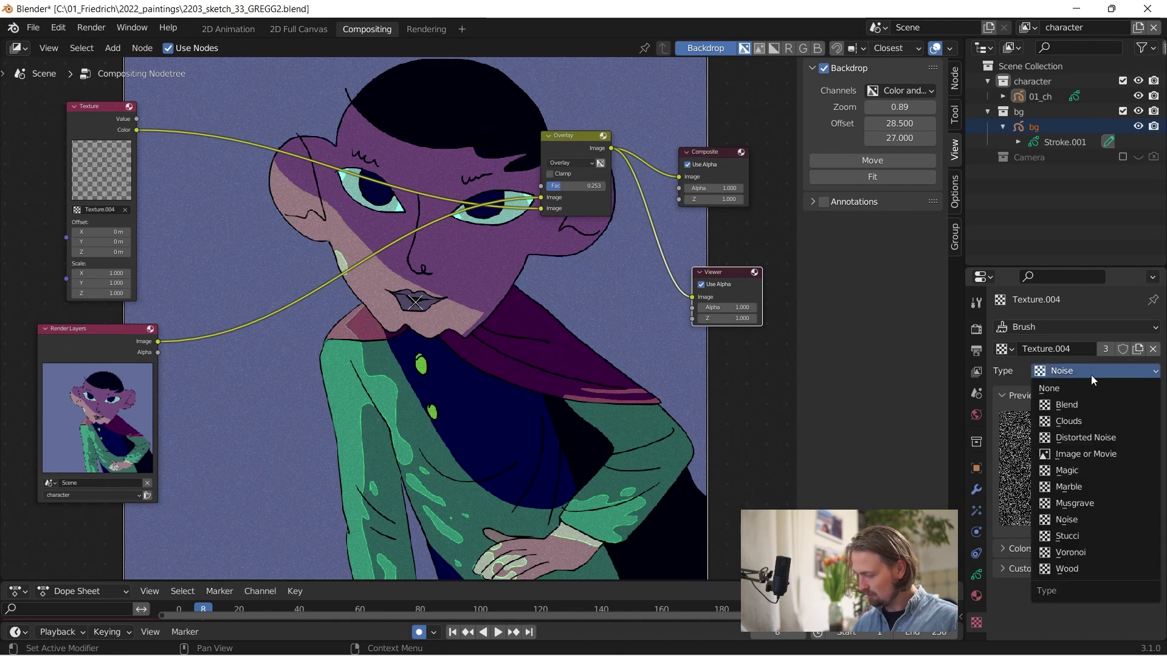
click(1089, 474)
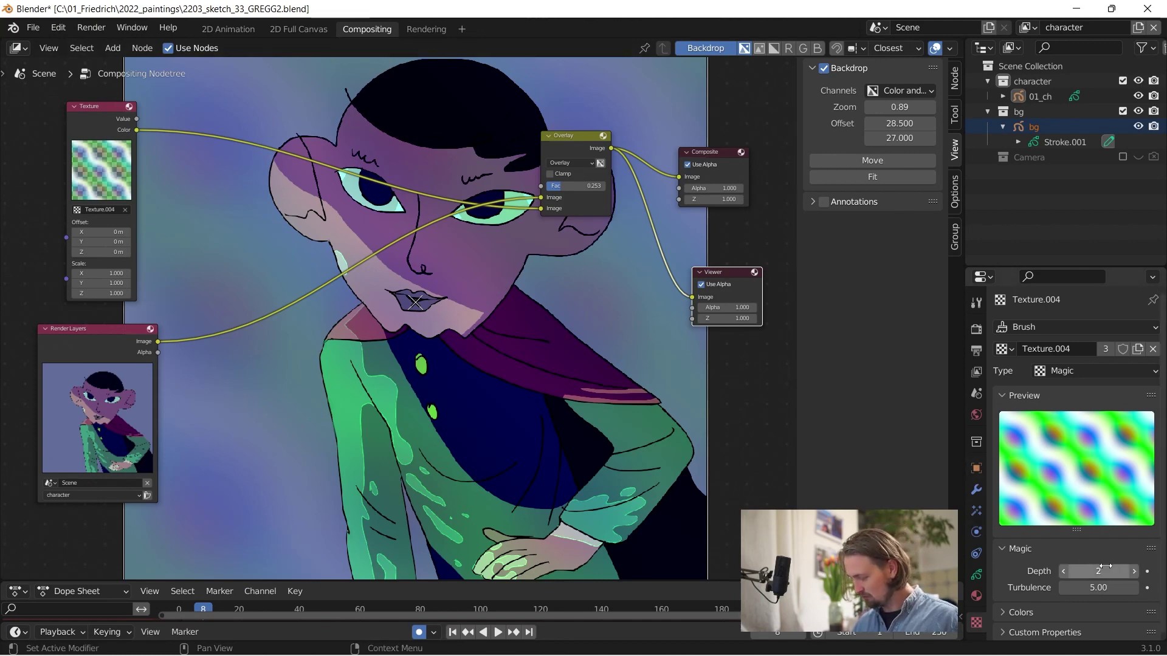
drag(1092, 571, 1163, 587)
drag(899, 107, 993, 97)
drag(1097, 587, 1112, 587)
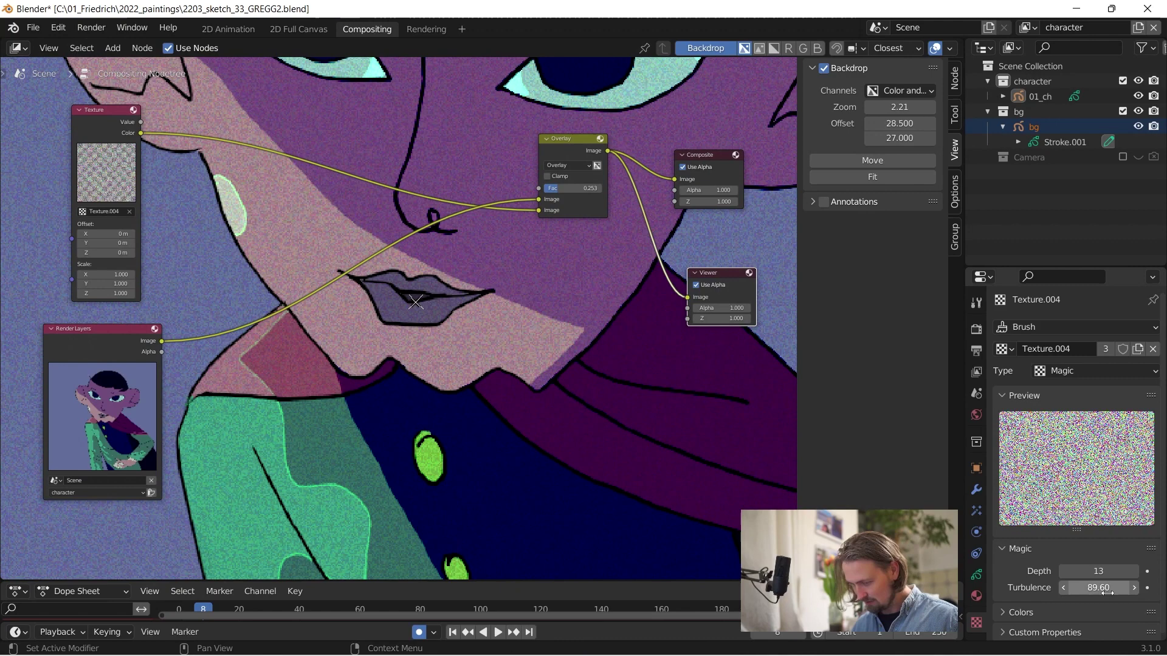
scroll(659, 345, down, 2)
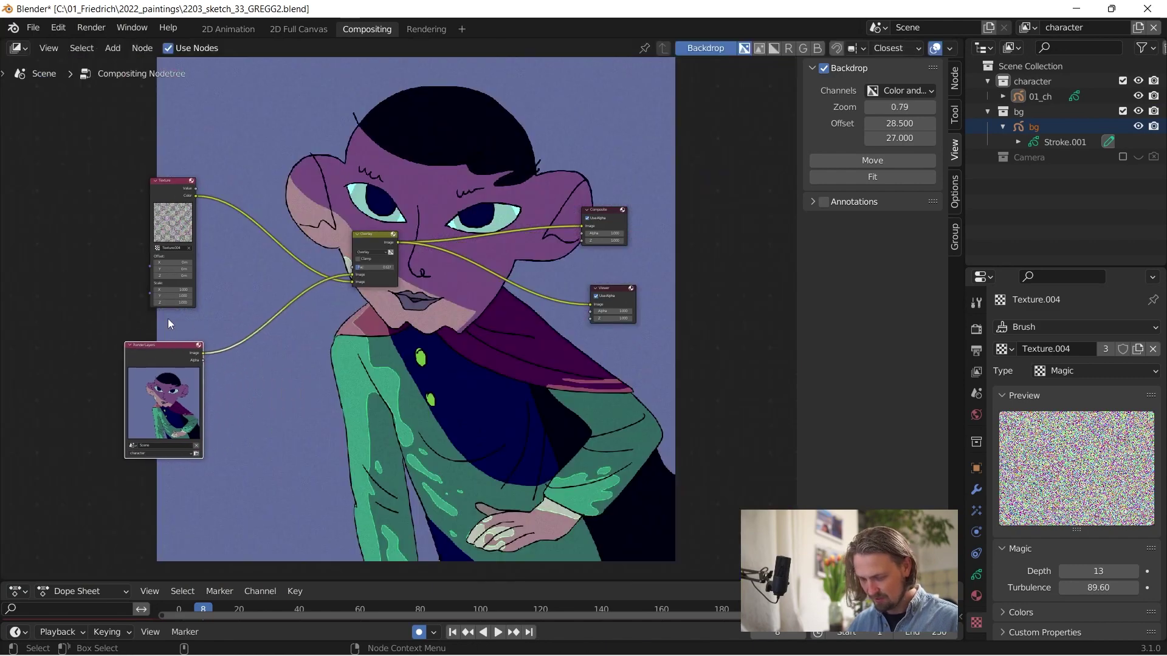
- Duplicate the Texture and Overlay nodes, chain the first overlay into the copy, and reroute the Viewer
drag(174, 181, 153, 188)
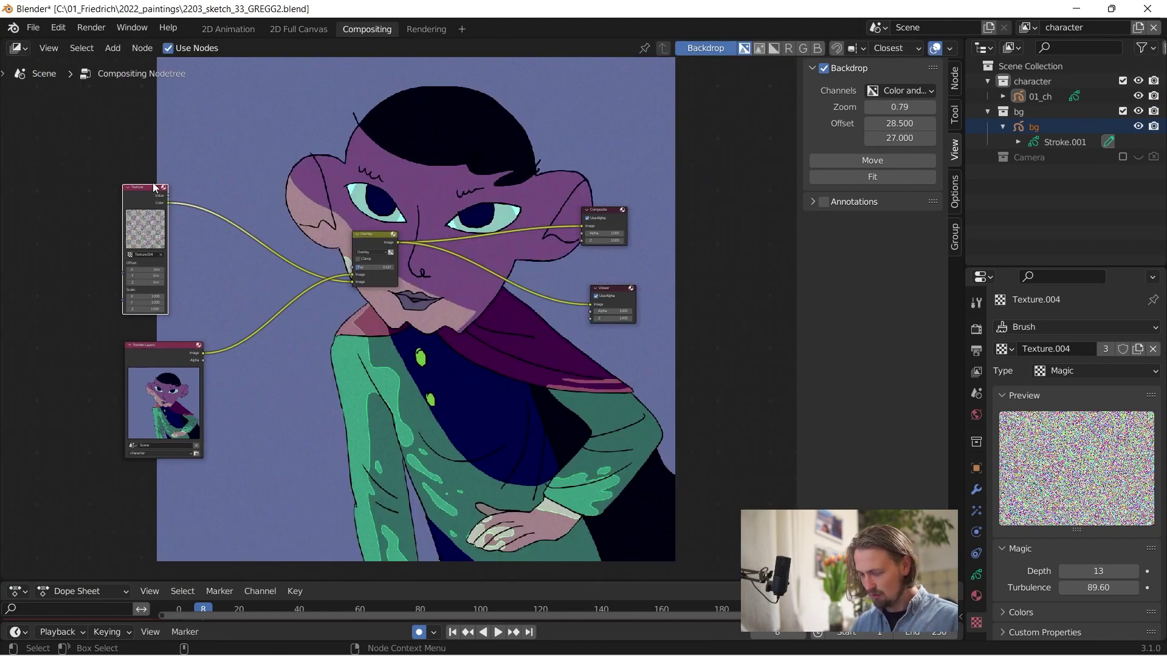
drag(377, 232, 347, 257)
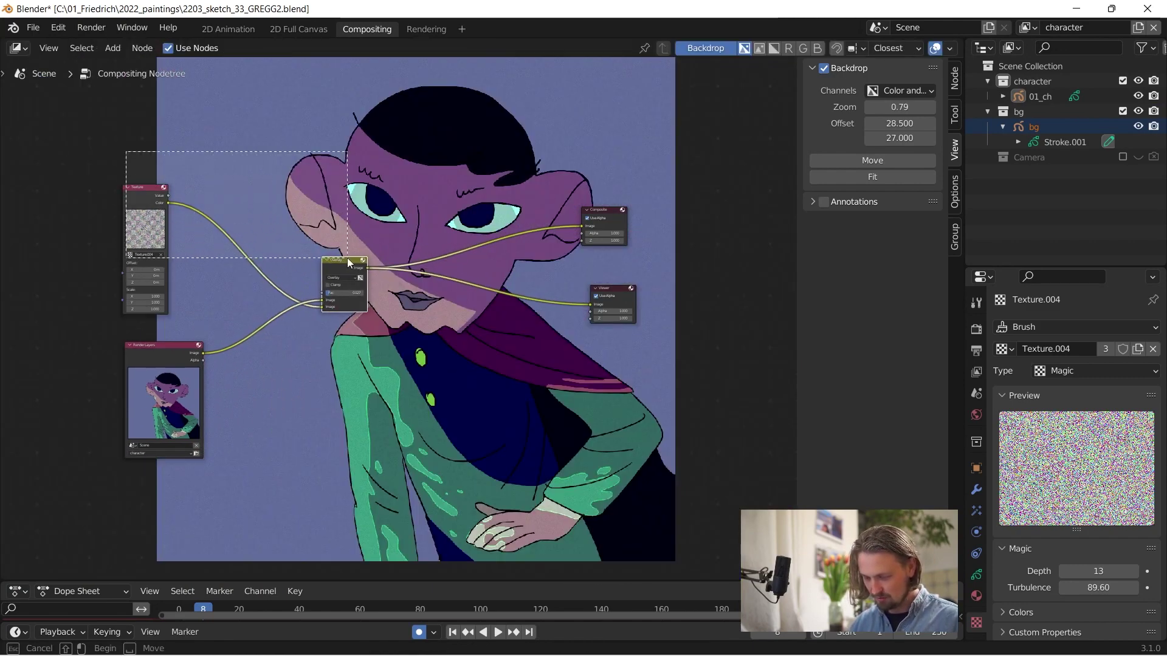
key(shift+d)
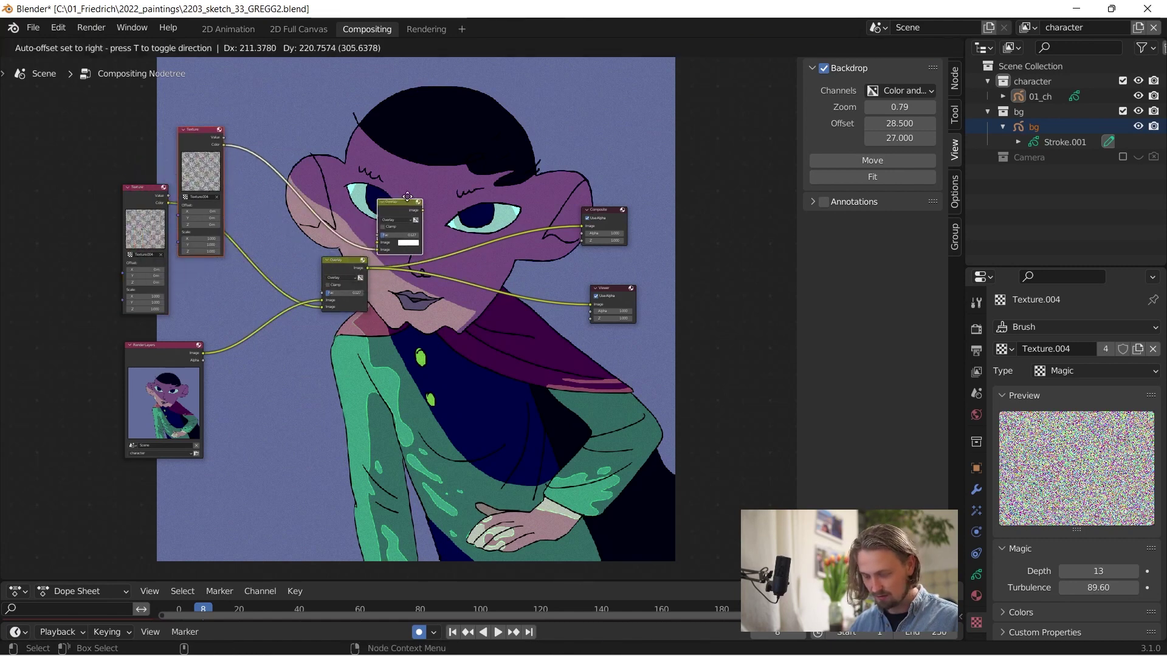
click(487, 169)
mouse_move(581, 226)
mouse_down()
mouse_move(452, 224)
mouse_move(459, 213)
mouse_move(562, 209)
mouse_move(582, 227)
mouse_up()
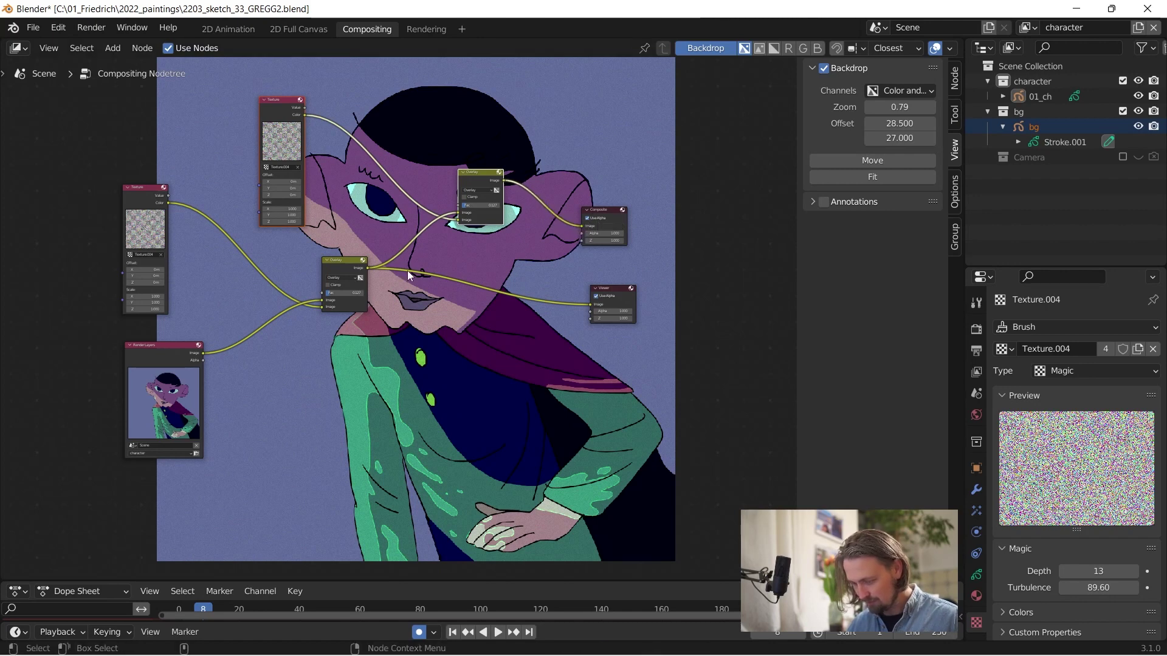
ctrl+right_drag(534, 274, 520, 311)
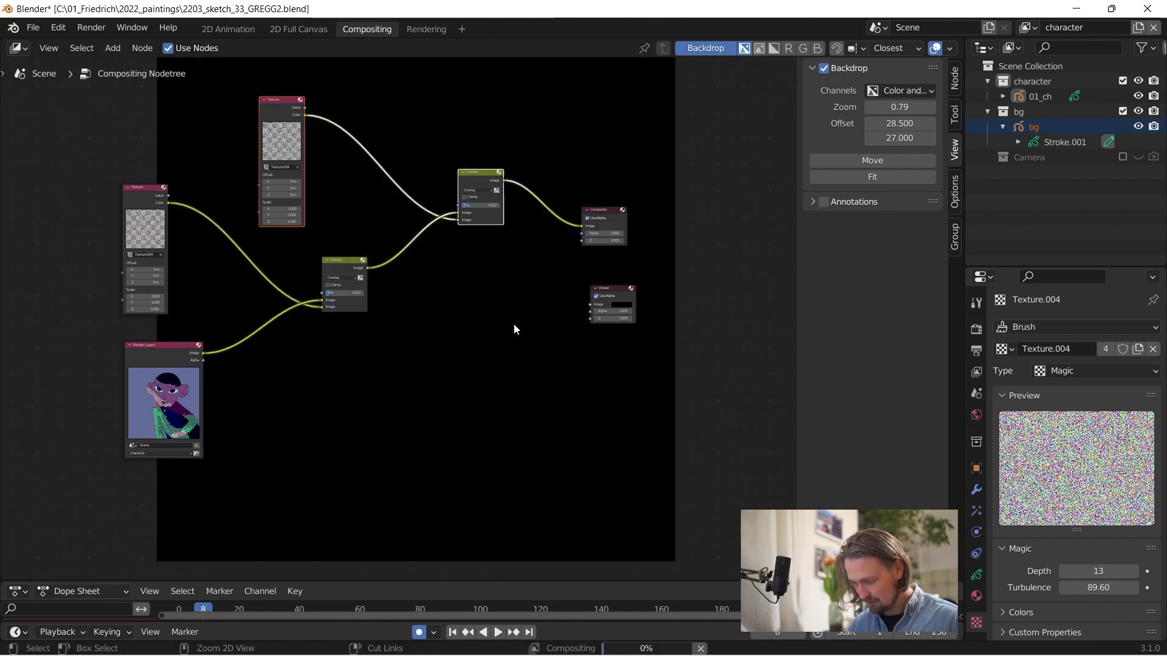
click(591, 302)
drag(590, 302, 503, 181)
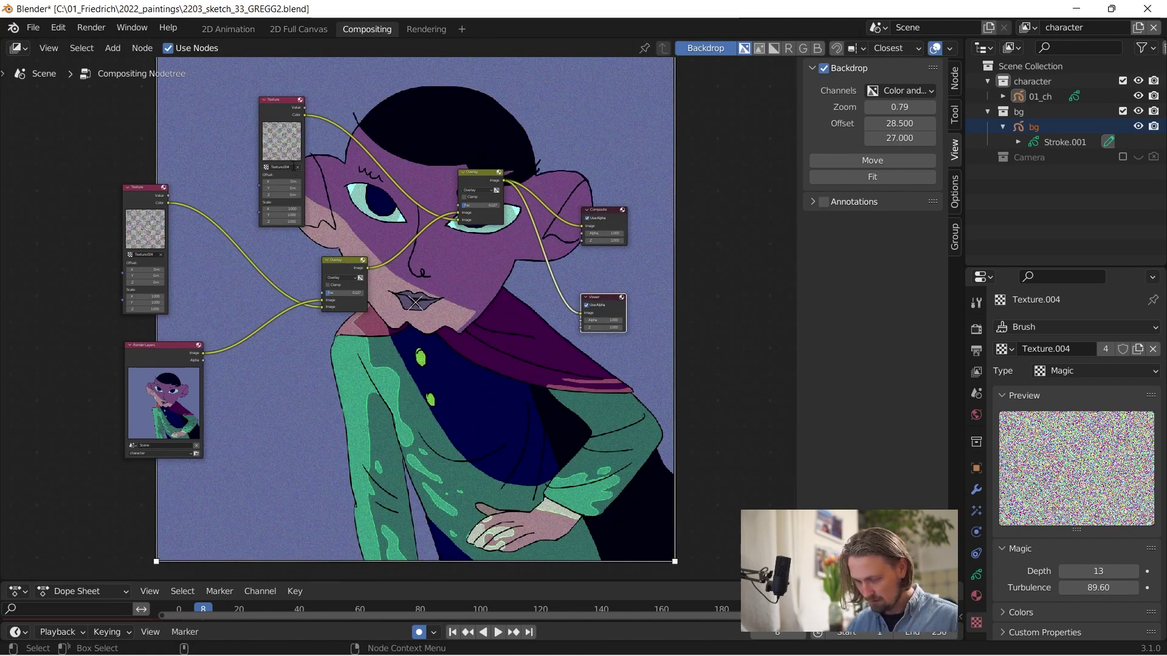
- Assign Texture.003 (Magic, Depth 0, Turbulence 16.10) to the second Texture node and blend at 0.700
click(266, 167)
click(295, 198)
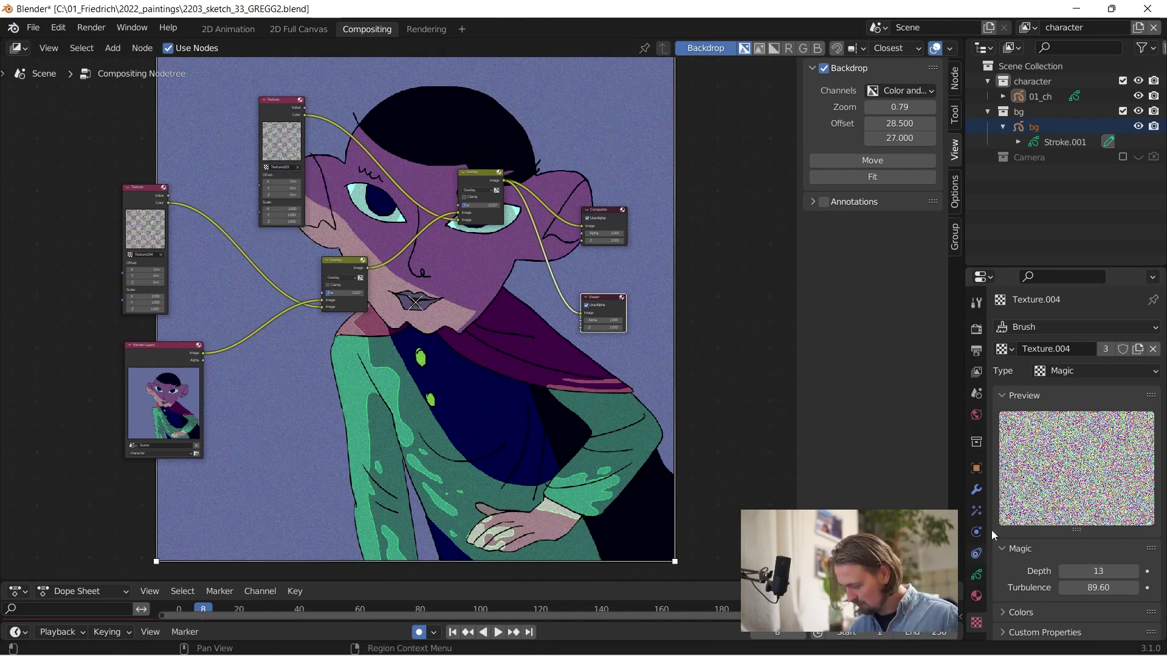
click(1003, 349)
click(906, 416)
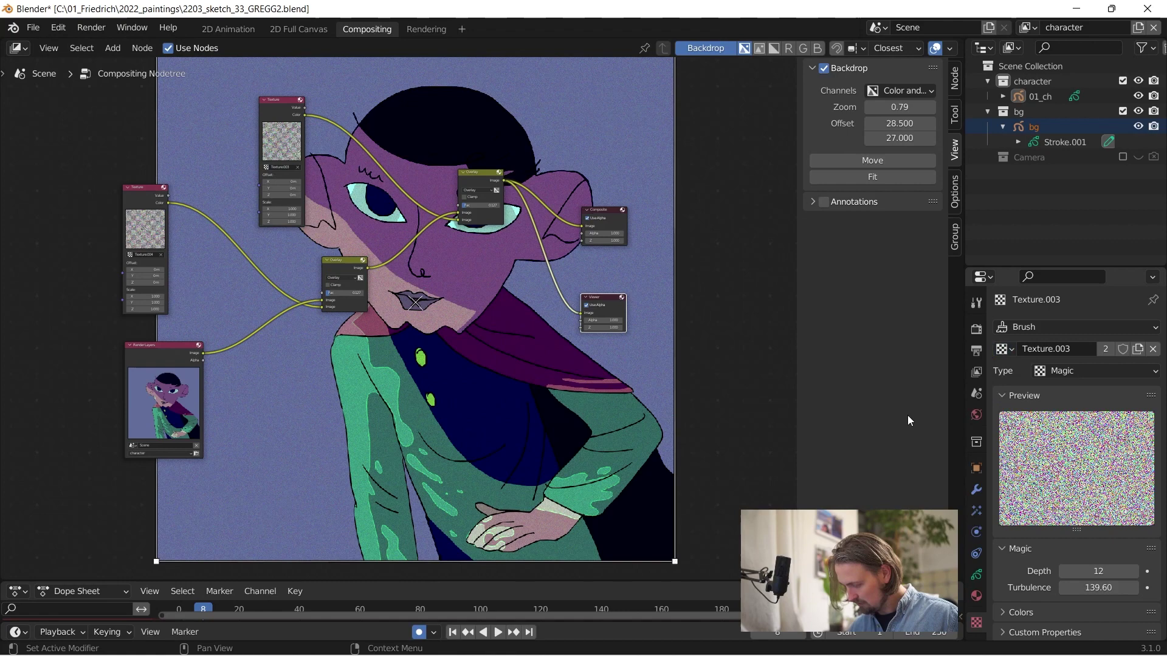
drag(1101, 588, 1062, 599)
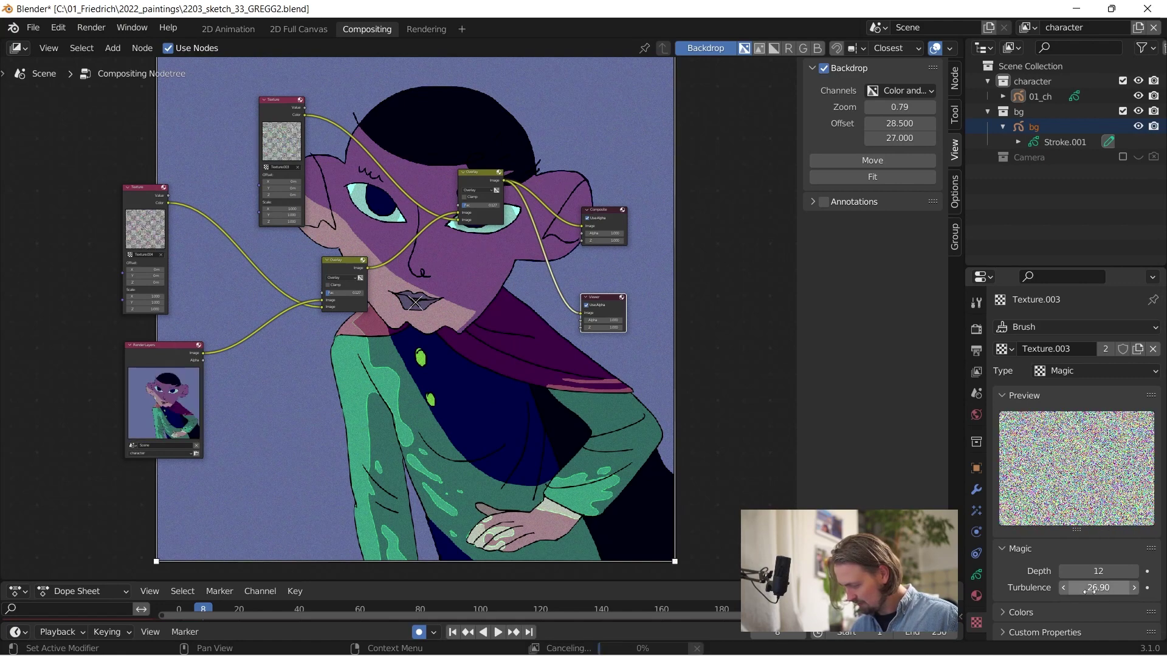
mouse_move(1089, 590)
mouse_down()
mouse_move(1103, 587)
mouse_move(1089, 588)
mouse_up()
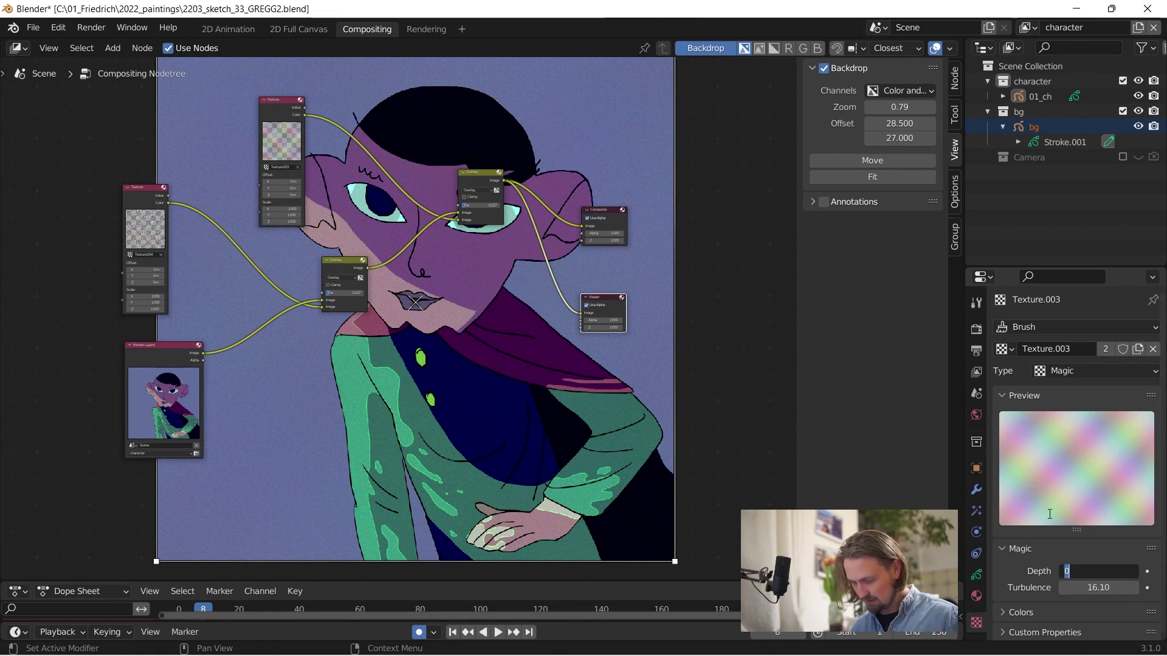
key(Return)
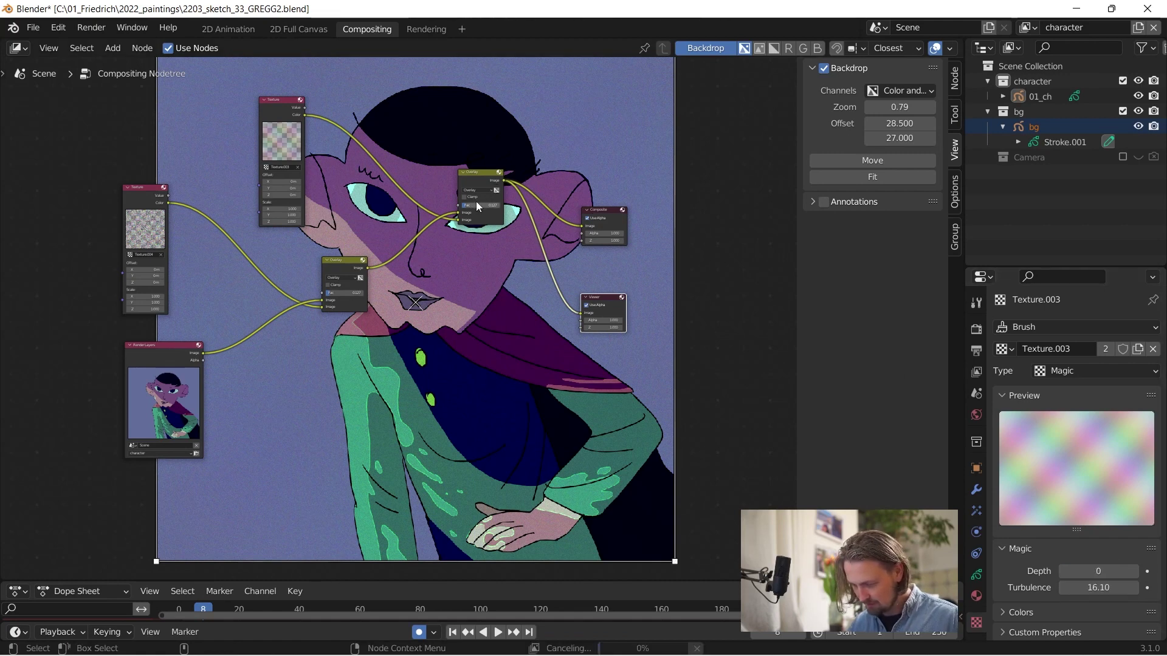
drag(487, 202, 502, 203)
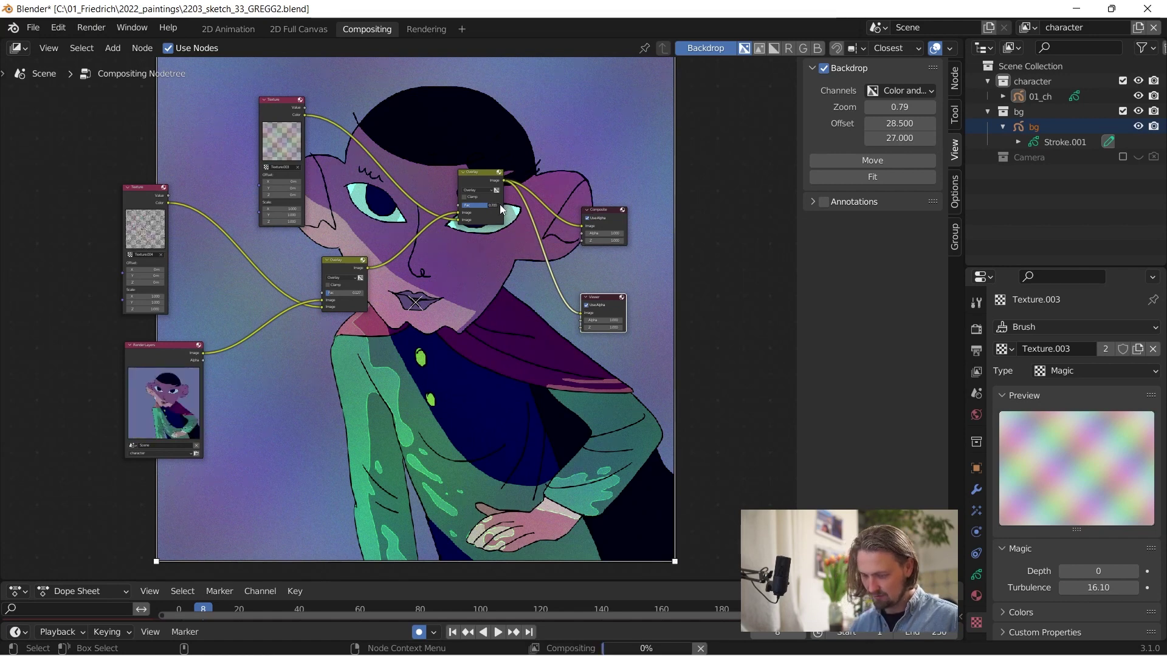
drag(501, 204, 494, 205)
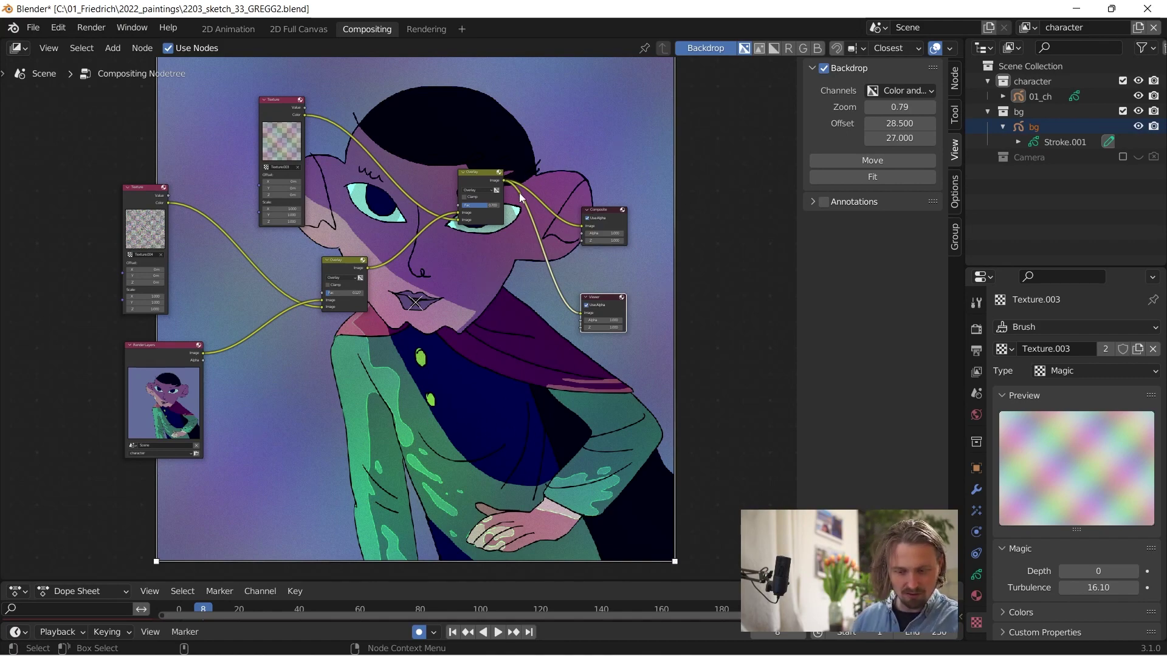
- Render with F12 and view the final grainy, colour-shifted illustration in a maximized render window
key(F12)
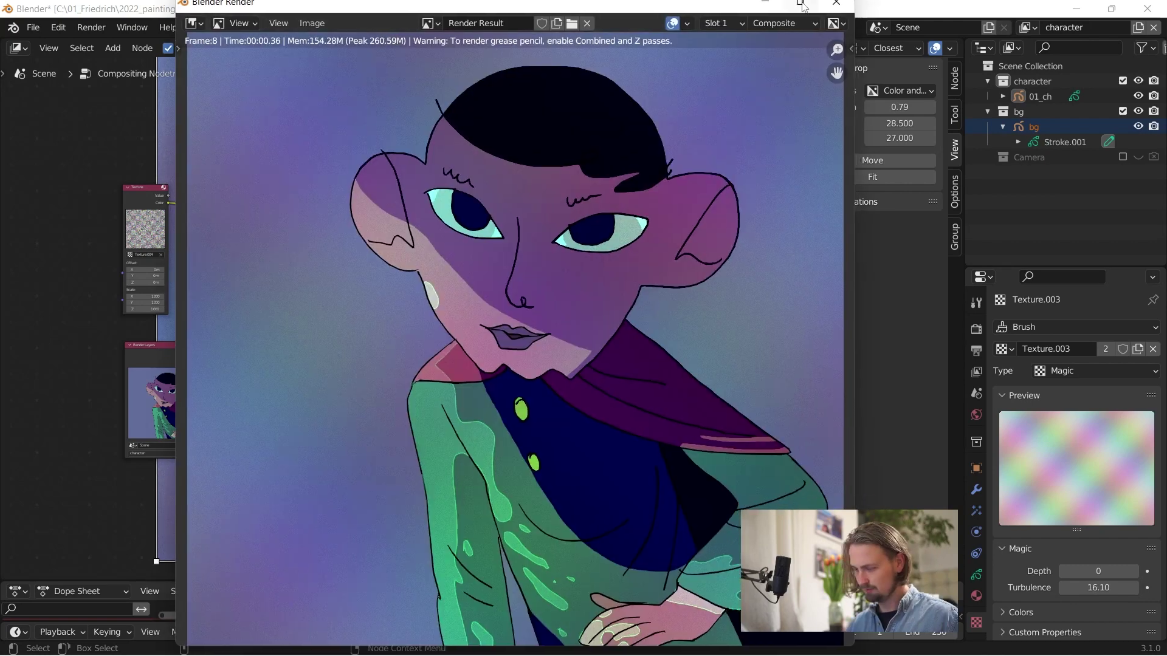
click(800, 3)
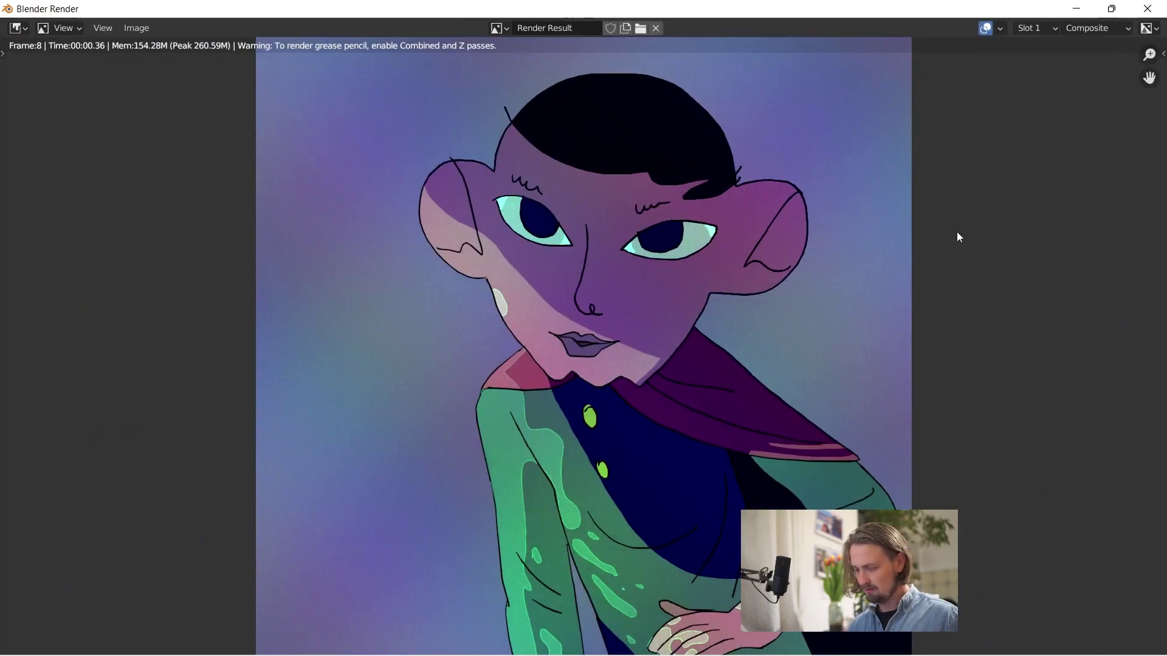
scroll(939, 258, down, 1)
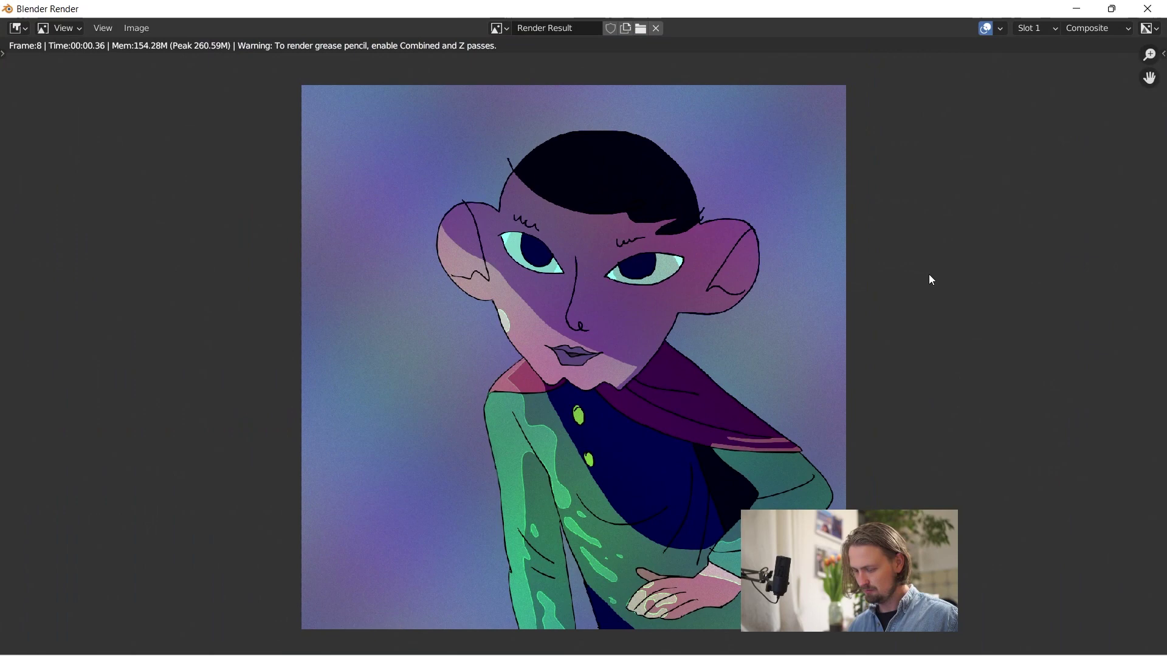
middle_drag(931, 279, 926, 265)
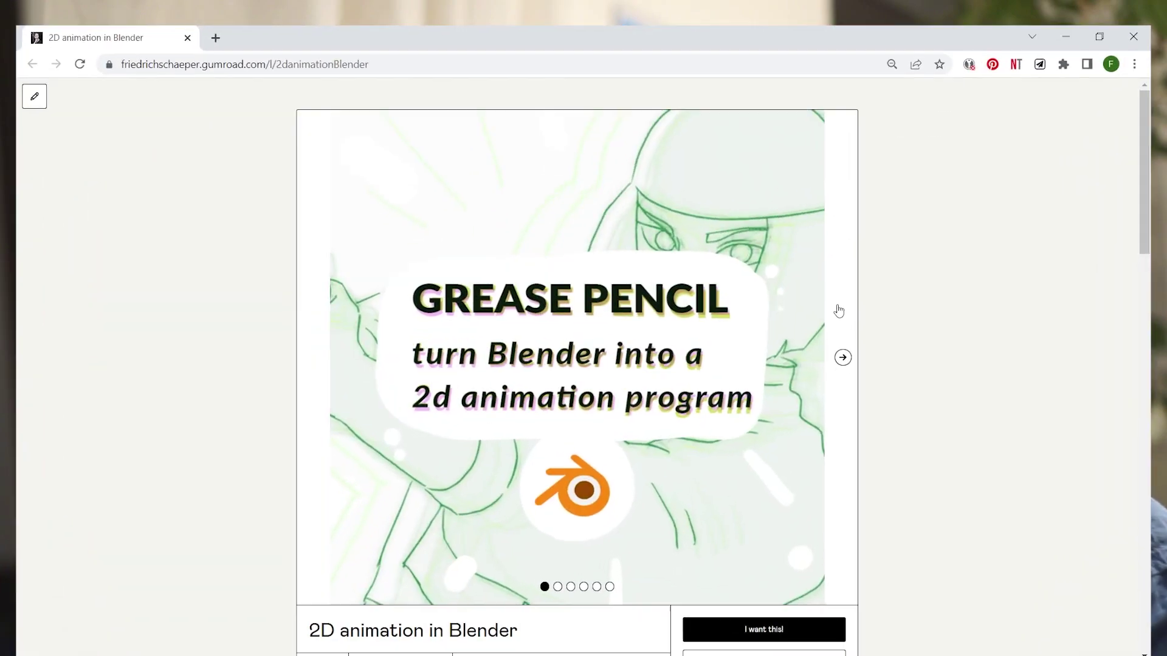
- Advance through all preview slides, then scroll the course page down to '05 Render & closing thoughts'
click(851, 341)
click(851, 341)
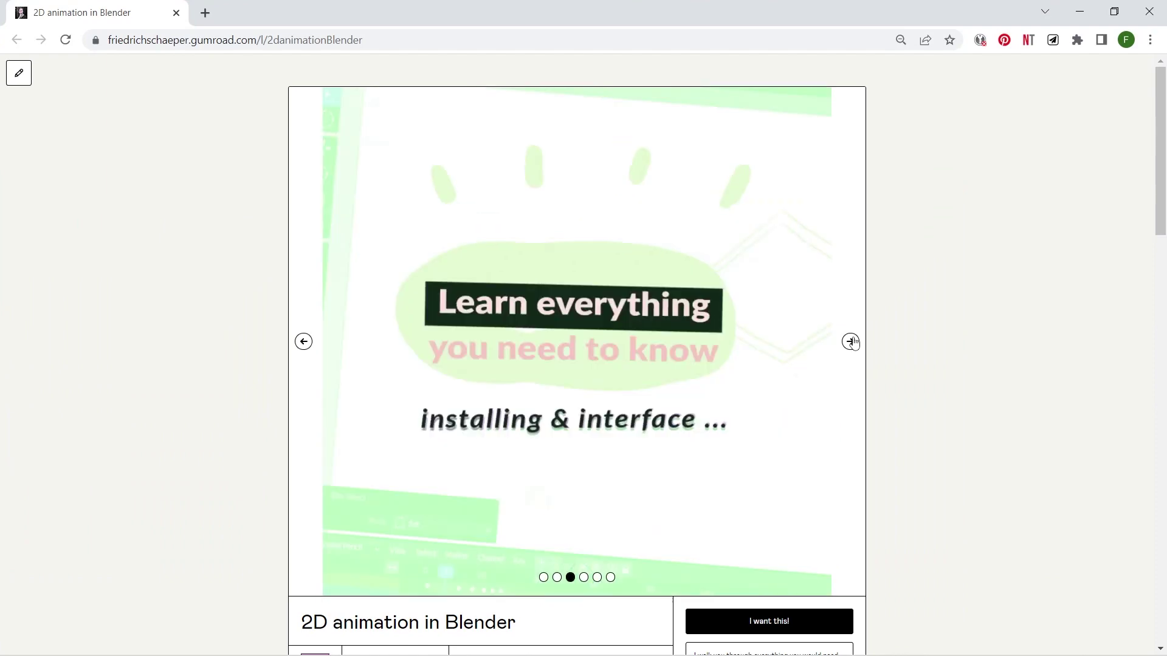
click(851, 341)
click(851, 341)
click(851, 341)
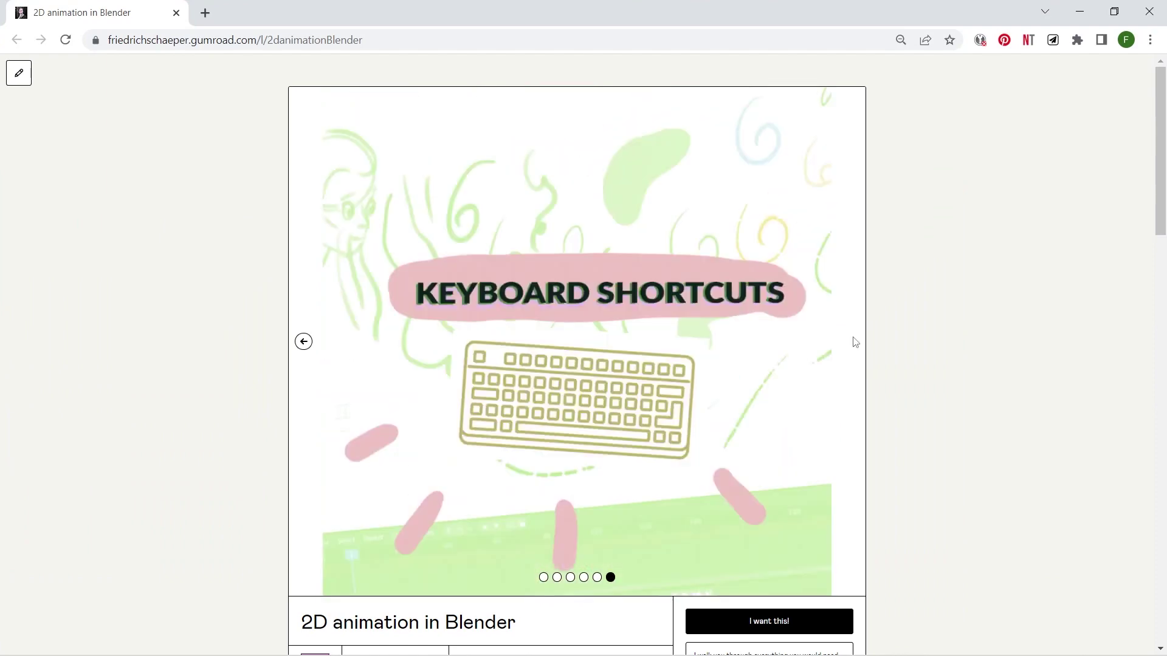
scroll(854, 342, down, 13)
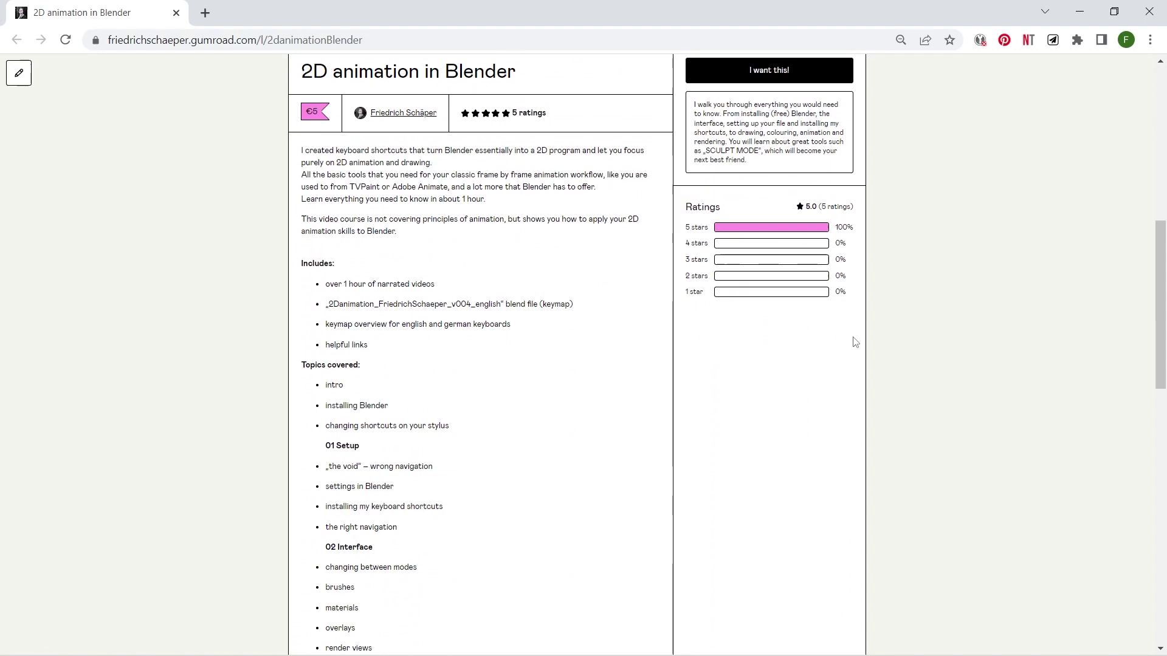
scroll(853, 341, down, 10)
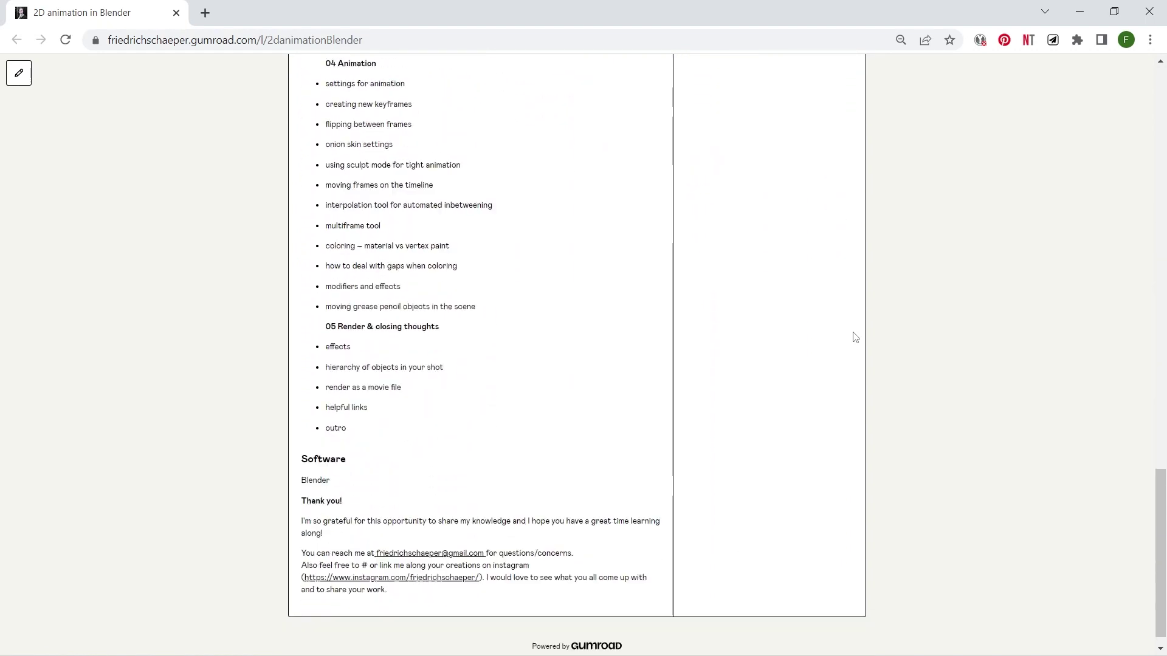